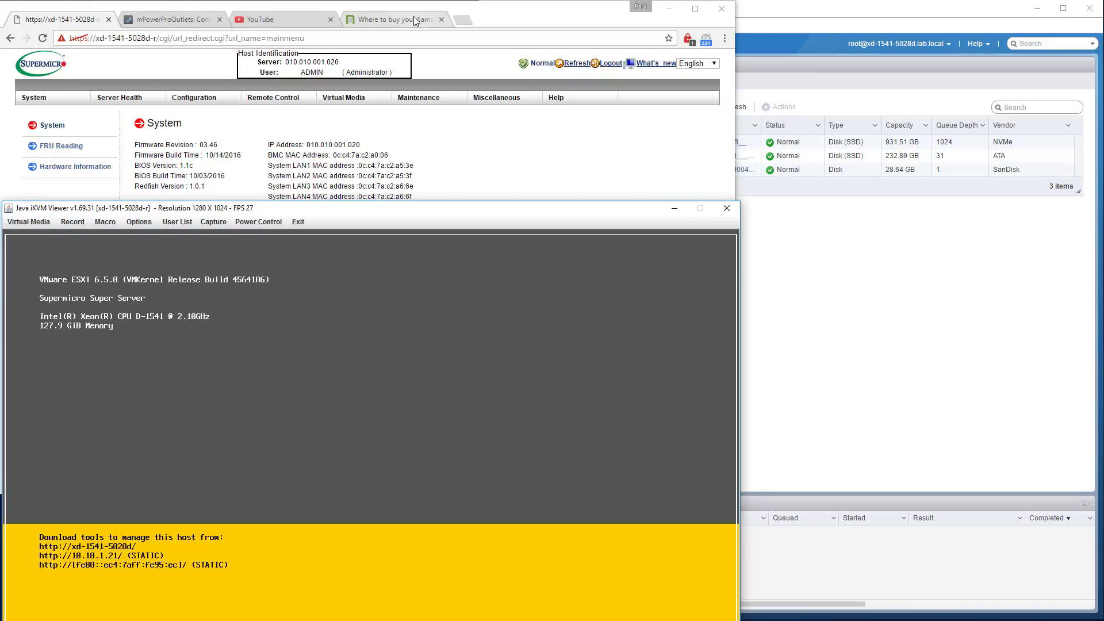
Bring up the Samsung 960 comments page, then switch to the ESXi host client and widen the storage devices' Name column
click(415, 21)
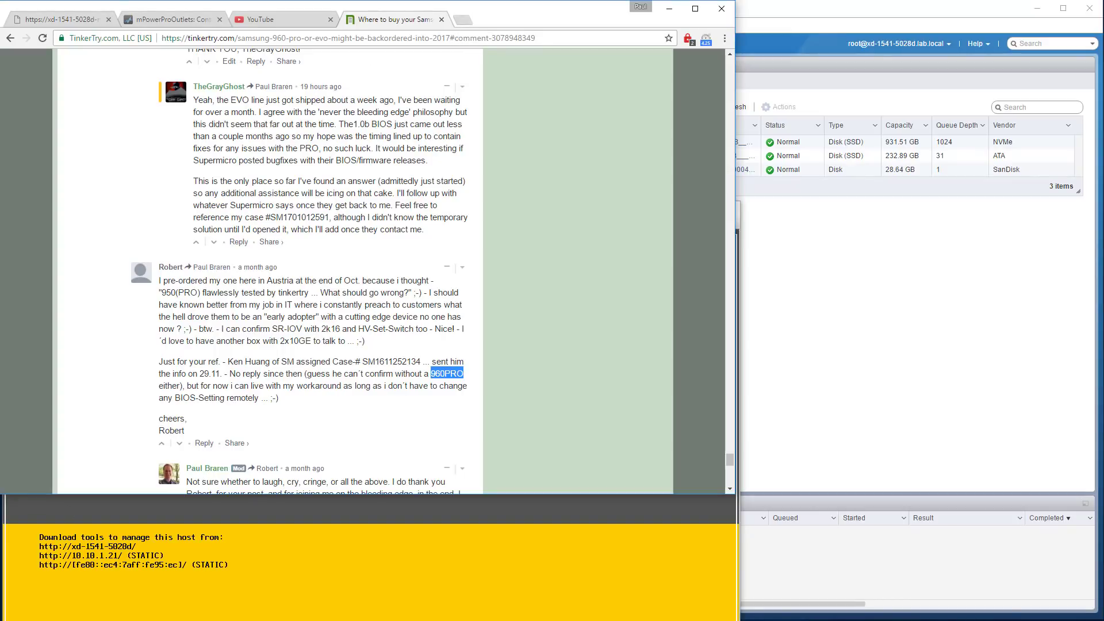
key(alt+Tab)
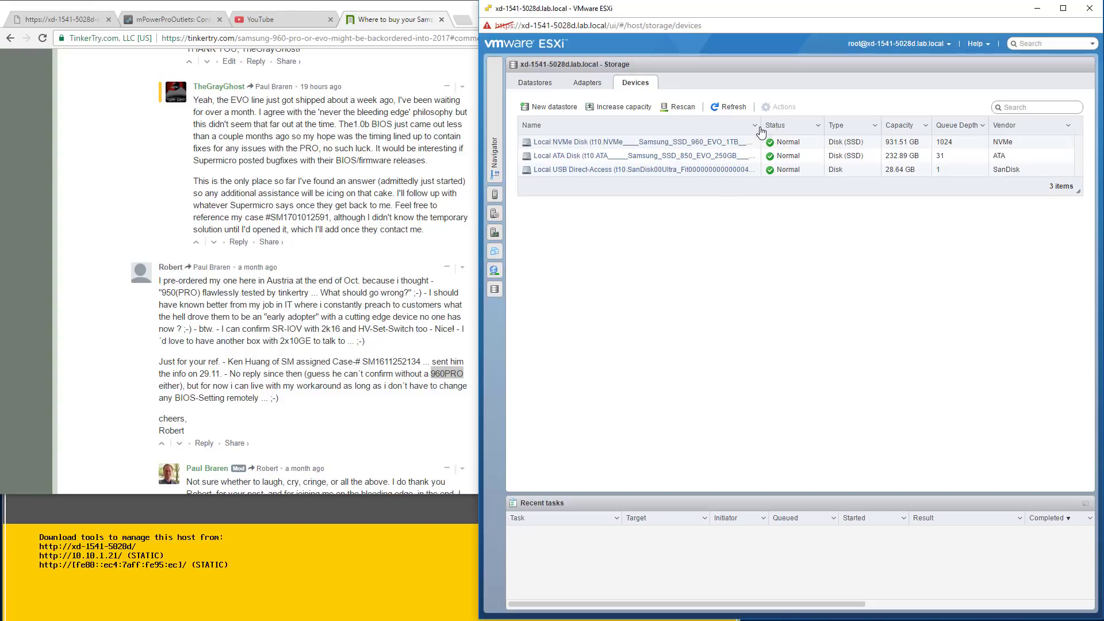
drag(761, 126, 868, 125)
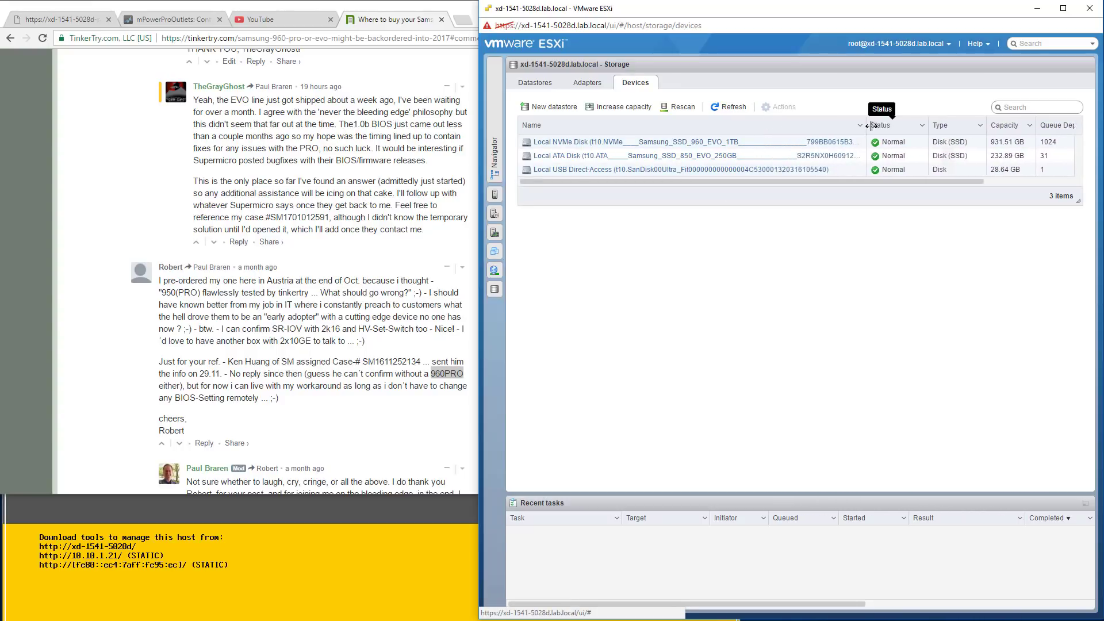
Open the ESXi host's storage adapters list and examine the adapter models and drivers
click(742, 142)
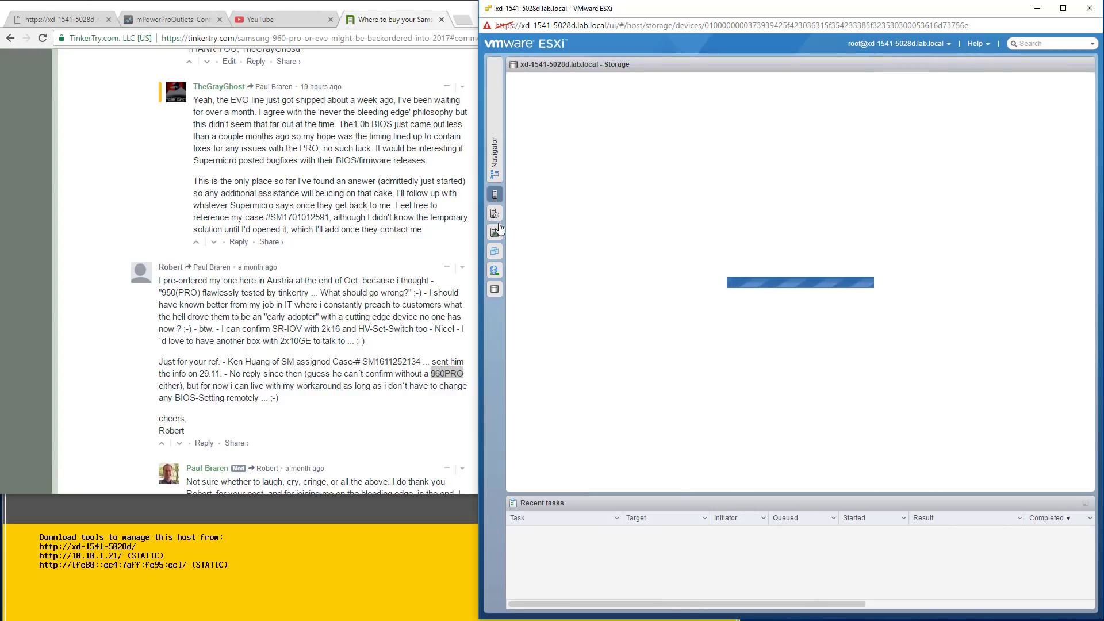
click(495, 289)
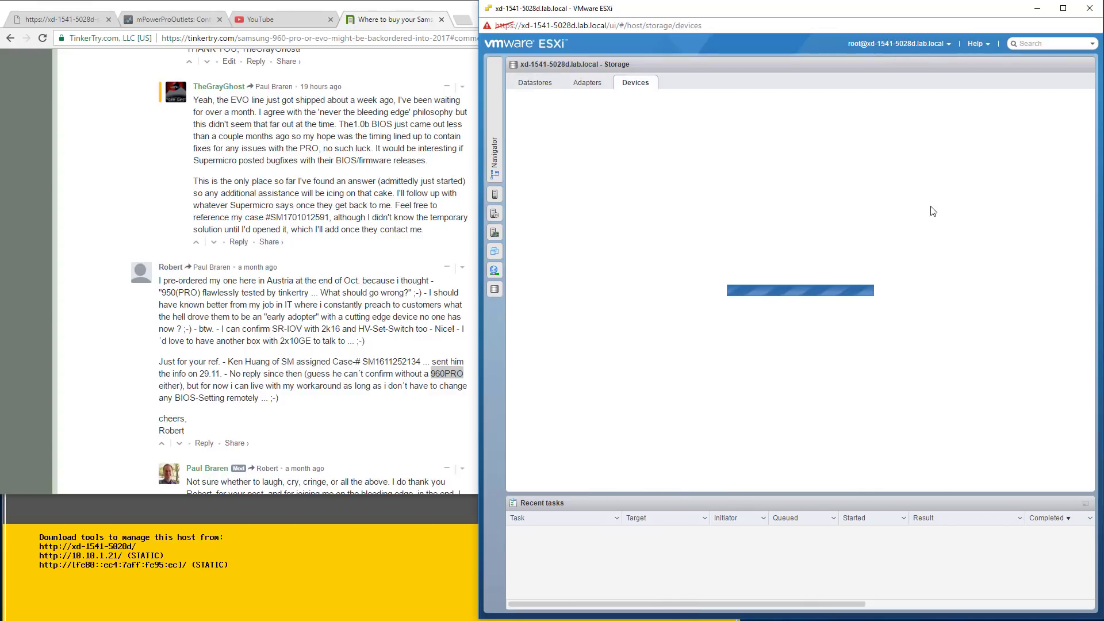
click(587, 82)
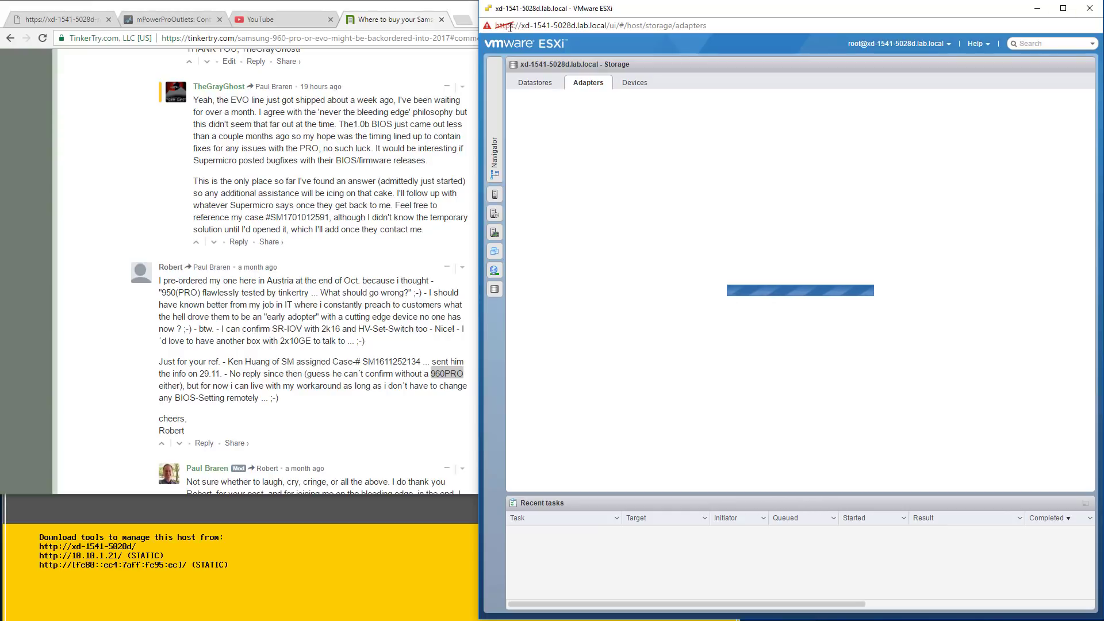
click(948, 46)
click(495, 195)
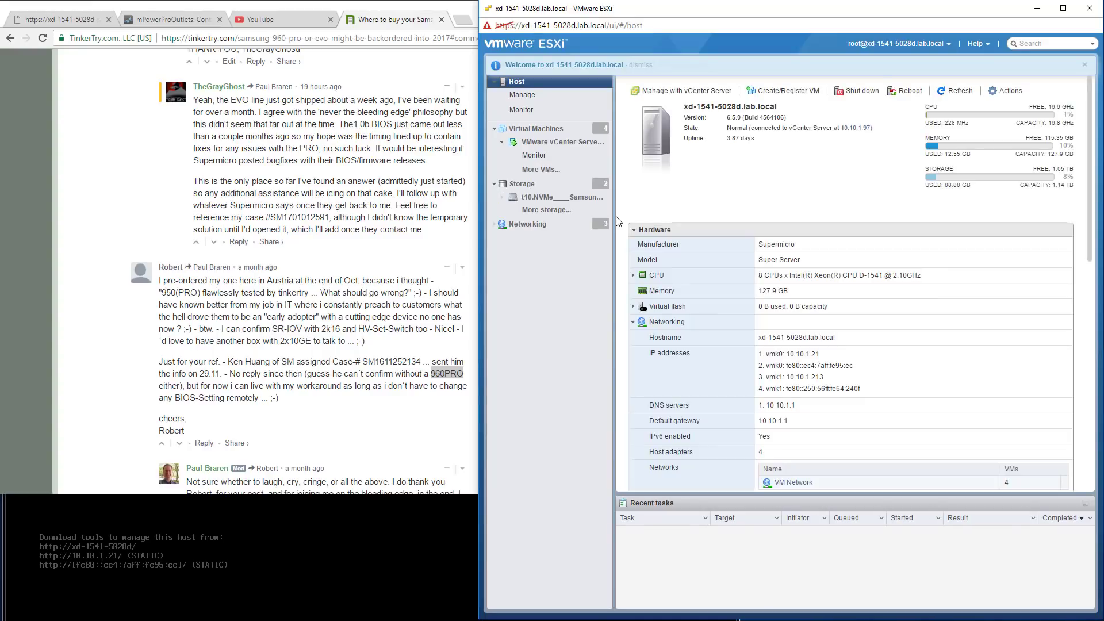
click(536, 191)
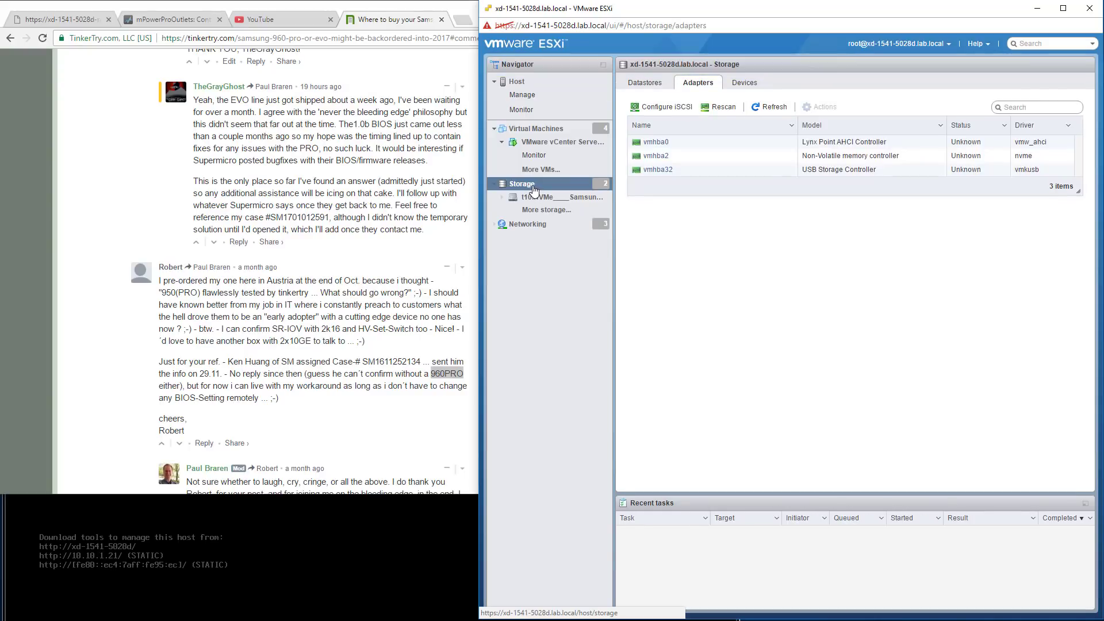
click(889, 162)
View the Samsung 960 EVO 1TB NVMe device's details and expand its VMFS partition information
click(744, 83)
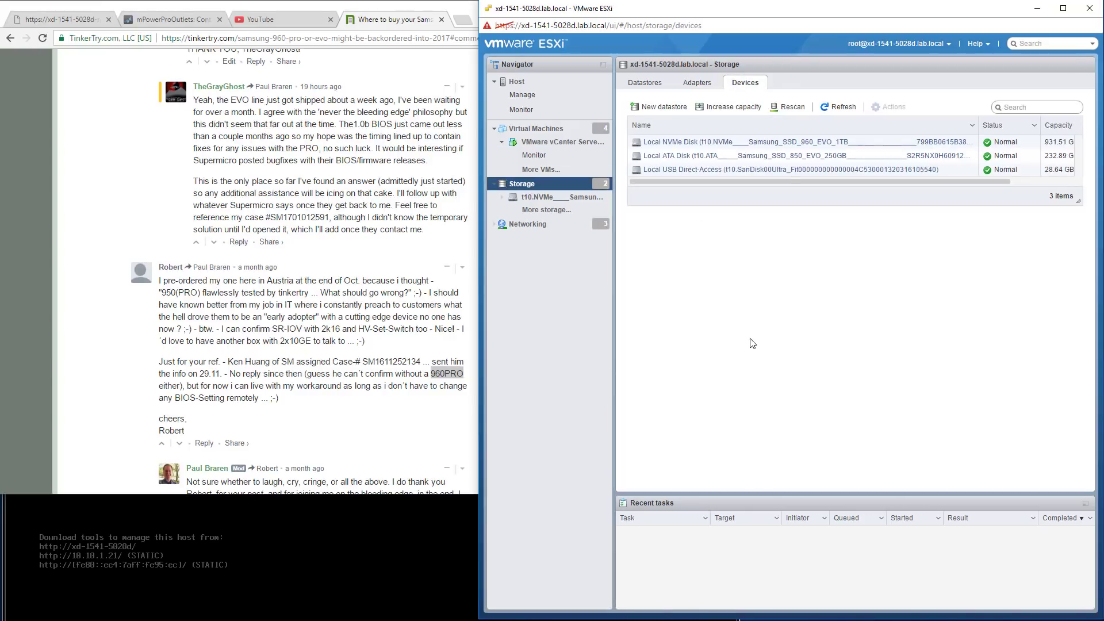
click(801, 142)
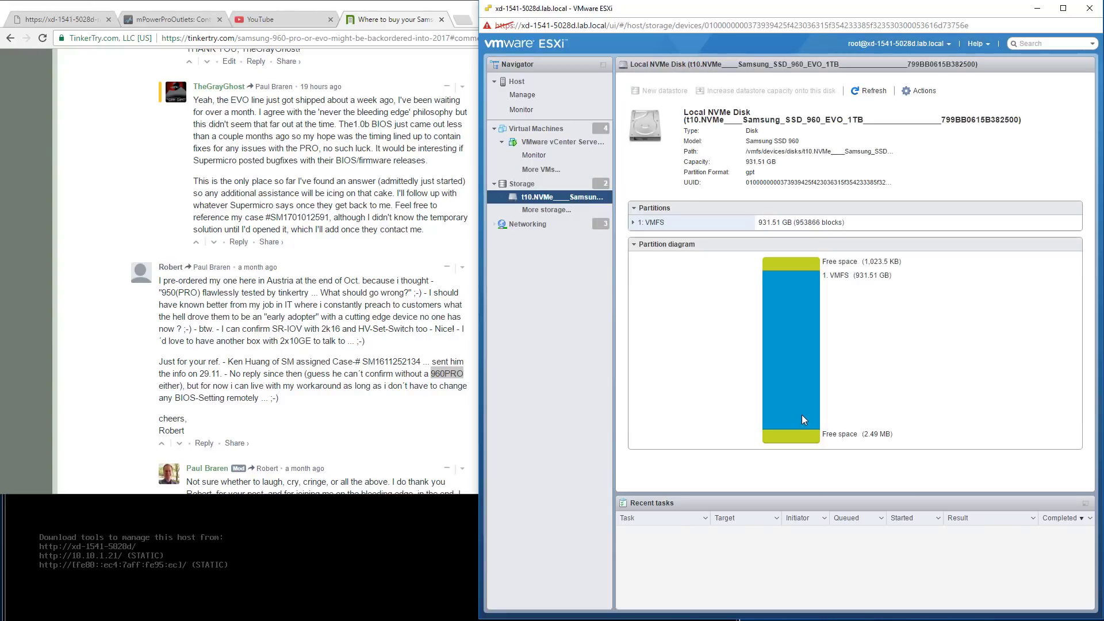
click(634, 223)
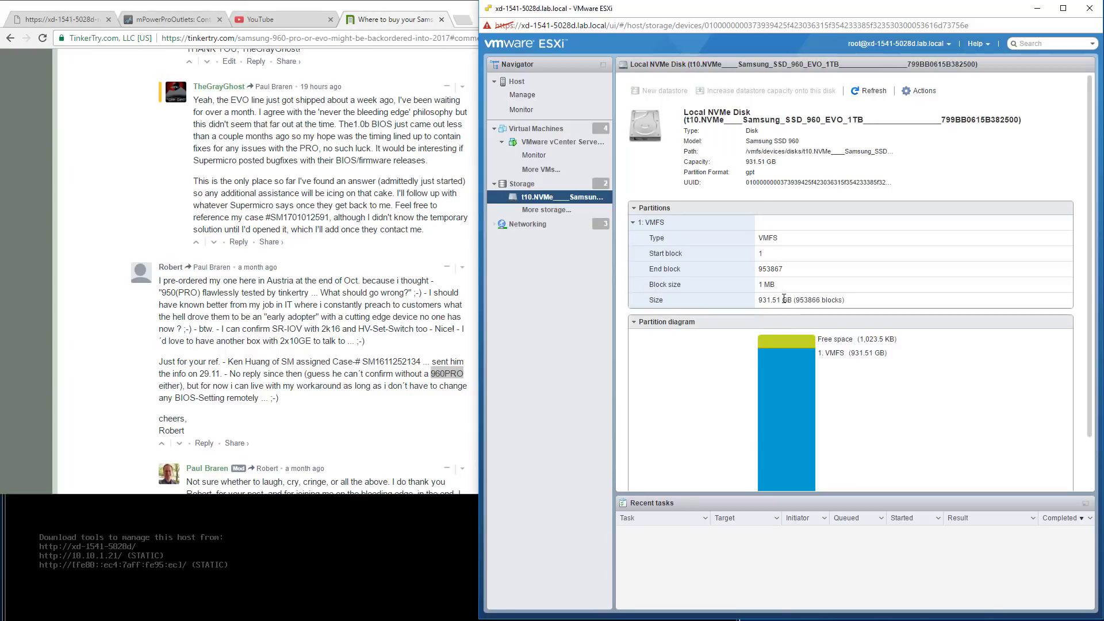
Inspect the VMware vCenter Server Appliance VM's general information and the Hard disk 1 details in its edit settings
click(542, 171)
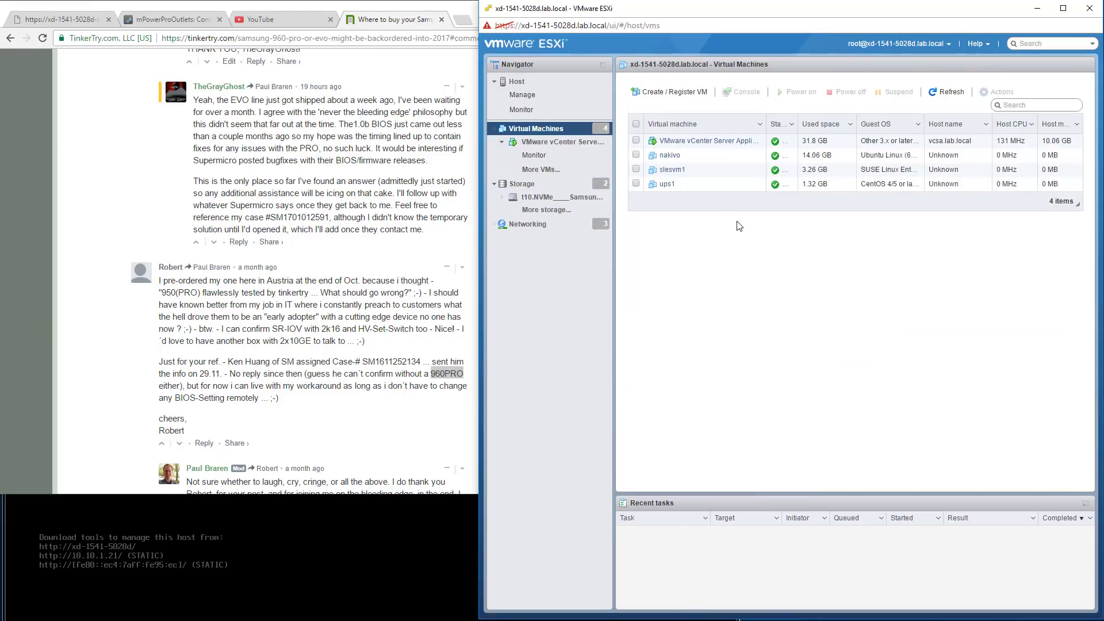
click(726, 141)
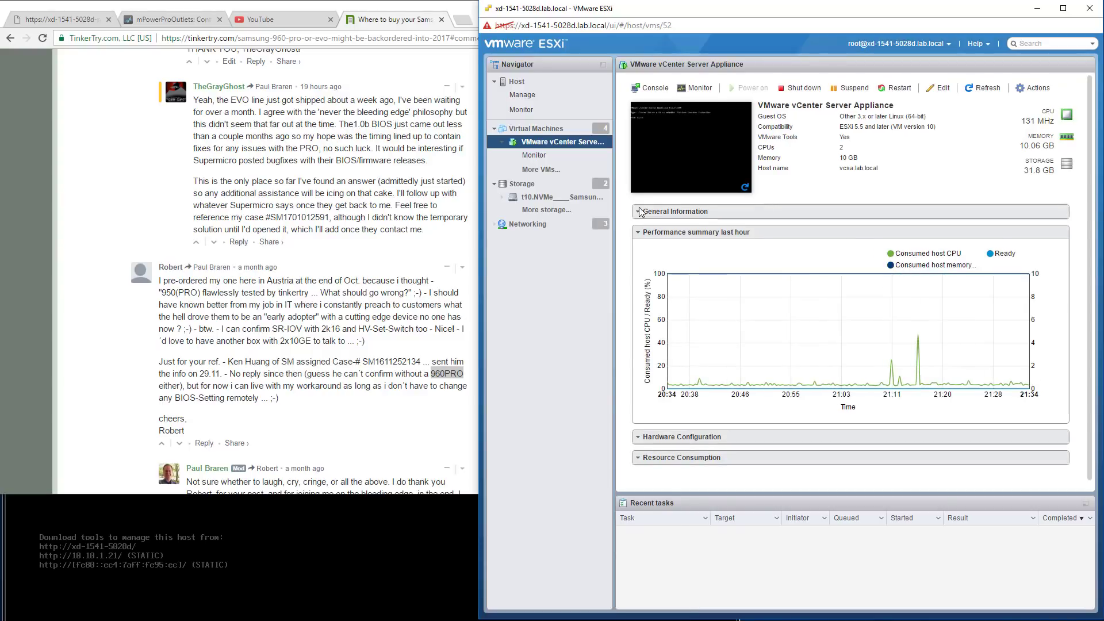
click(637, 213)
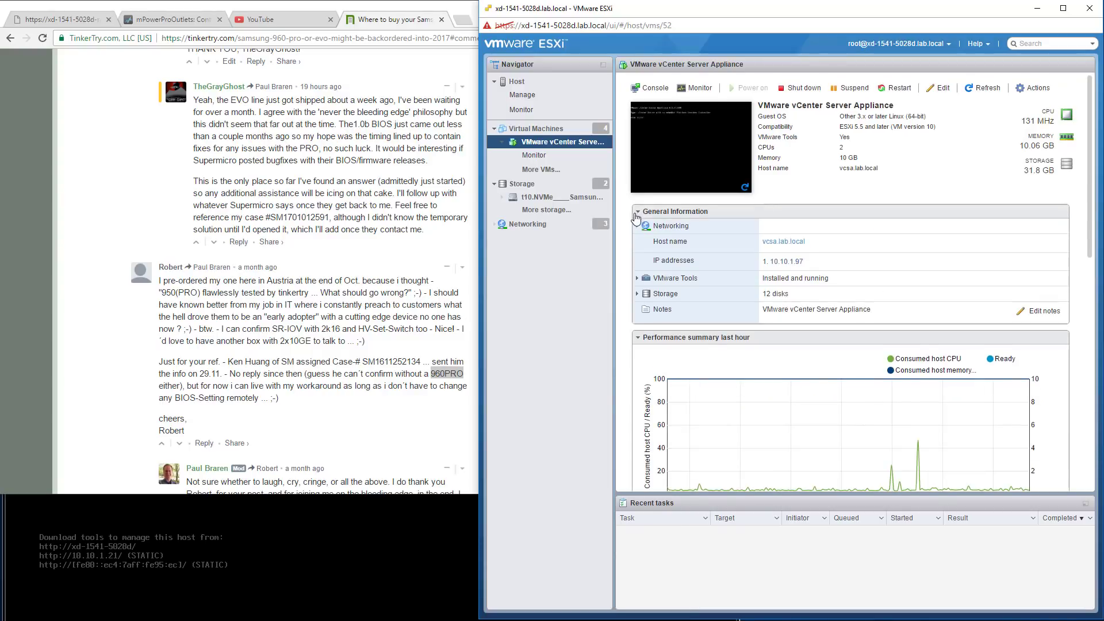
click(636, 294)
click(927, 89)
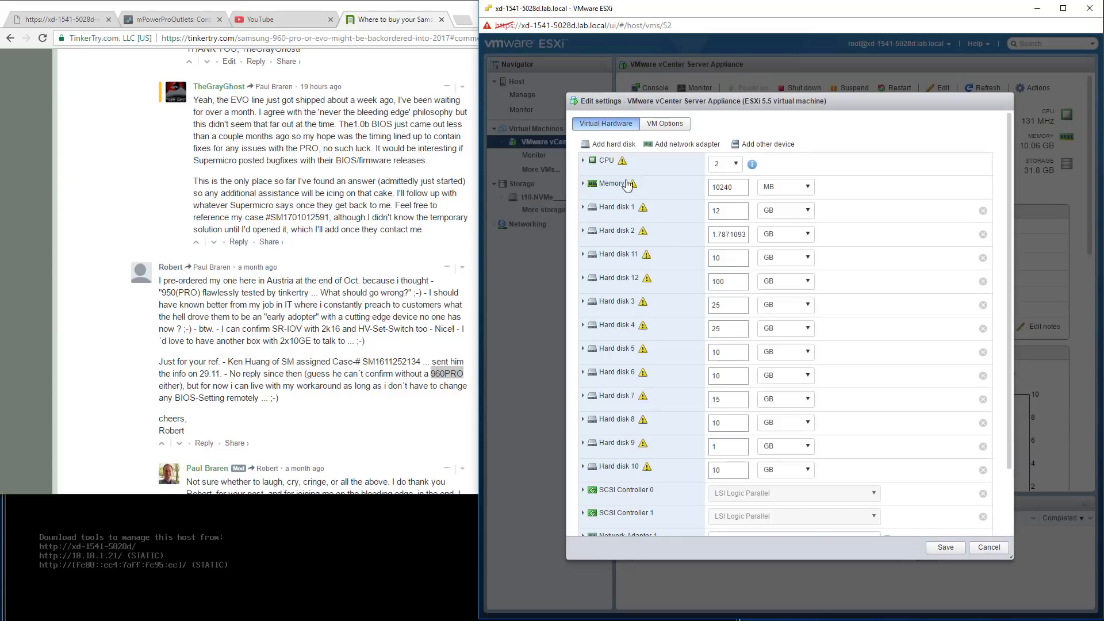
click(583, 208)
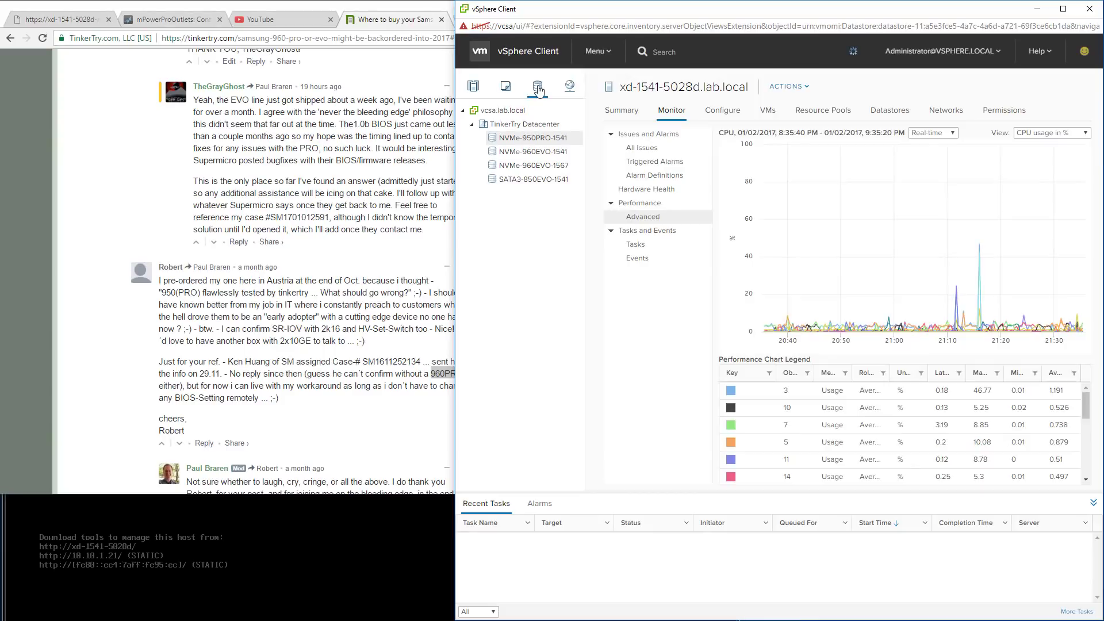
In the vSphere Client, view the TEMPLATE-win10-960EVO-on-Xeon-D-1541 summary with its Hard disk 1 details expanded
click(538, 86)
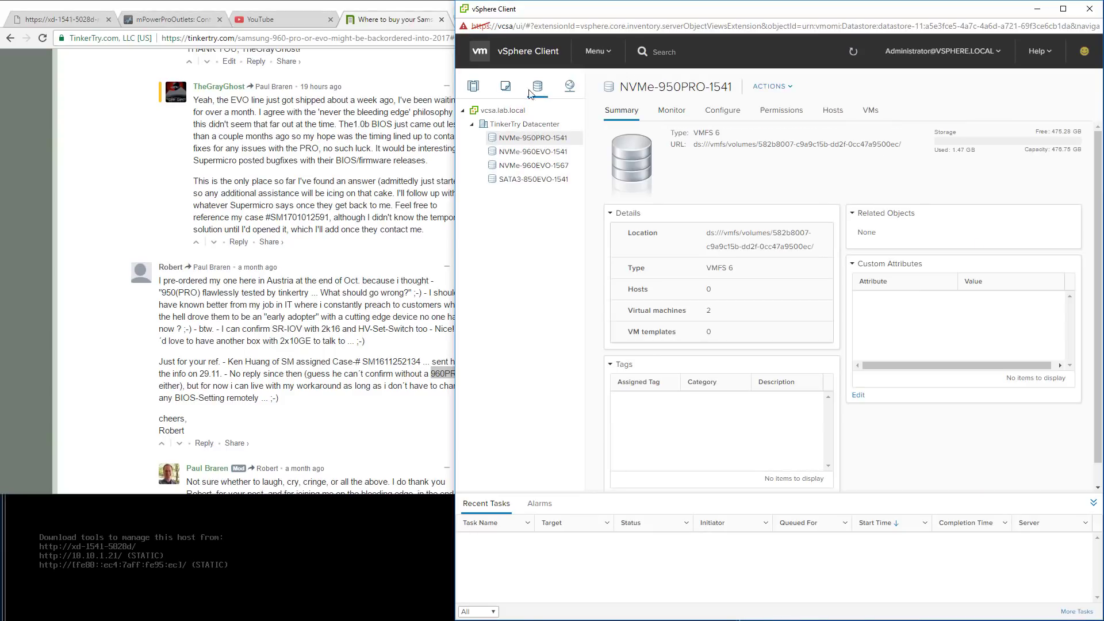
click(506, 86)
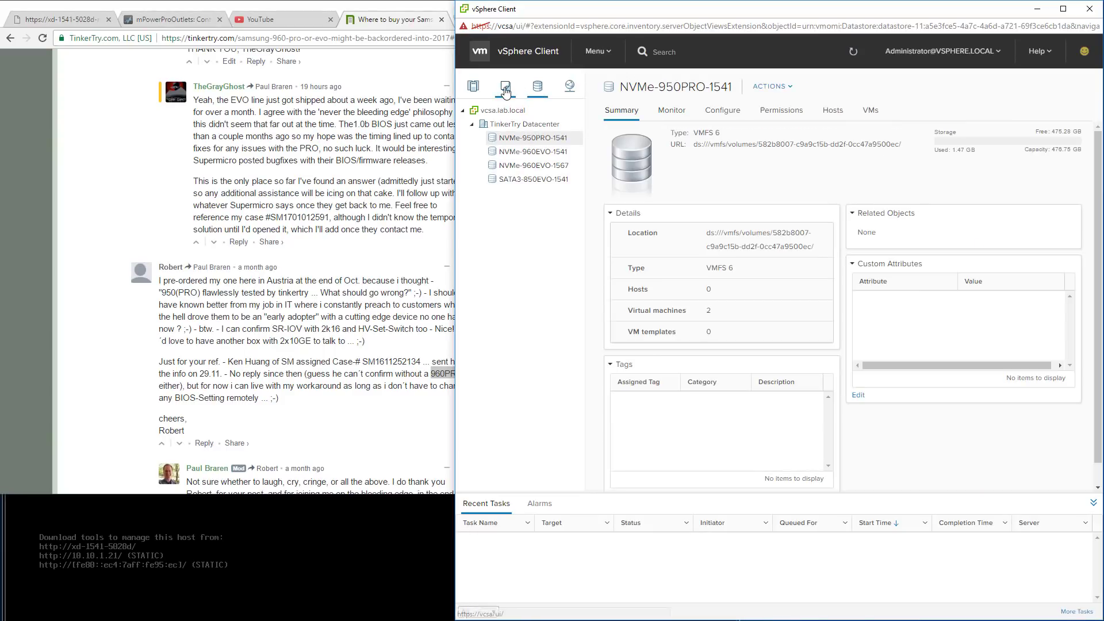
click(471, 124)
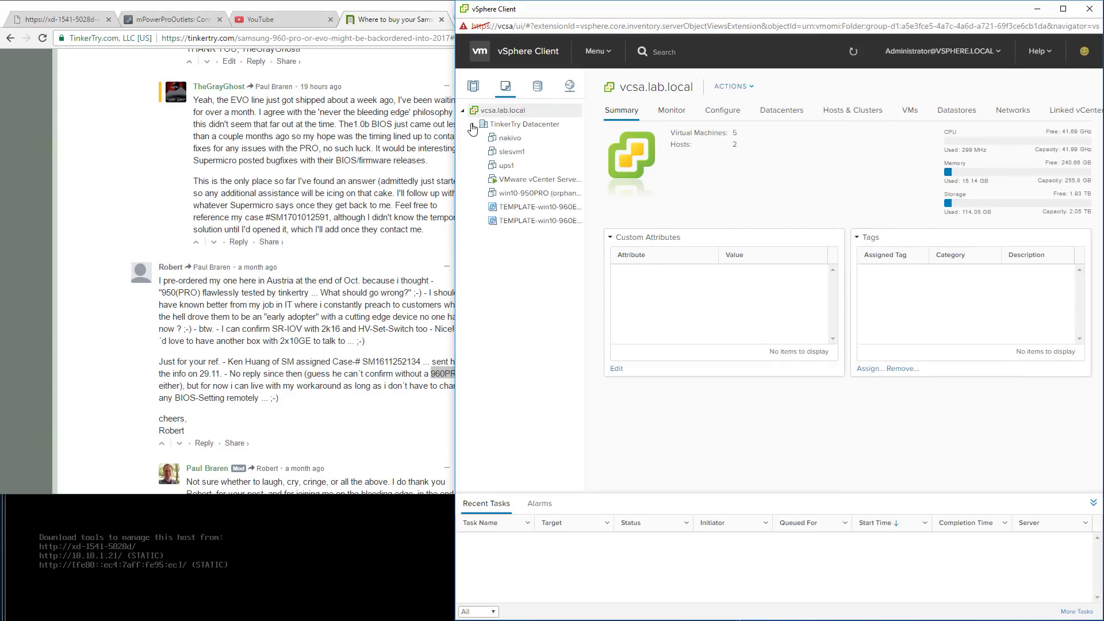
click(517, 207)
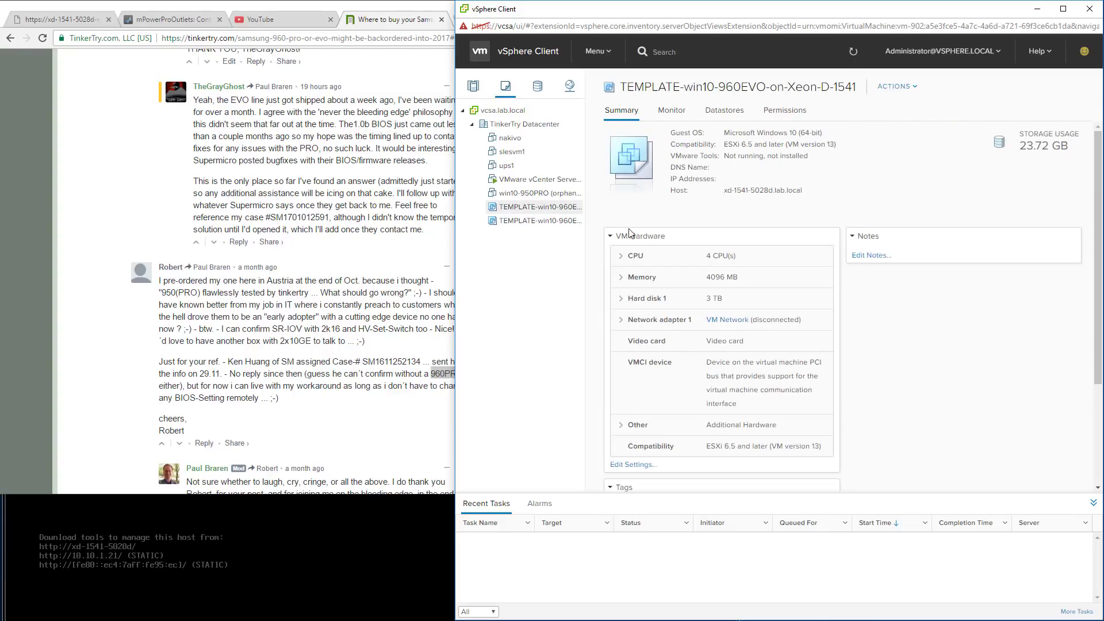
click(620, 299)
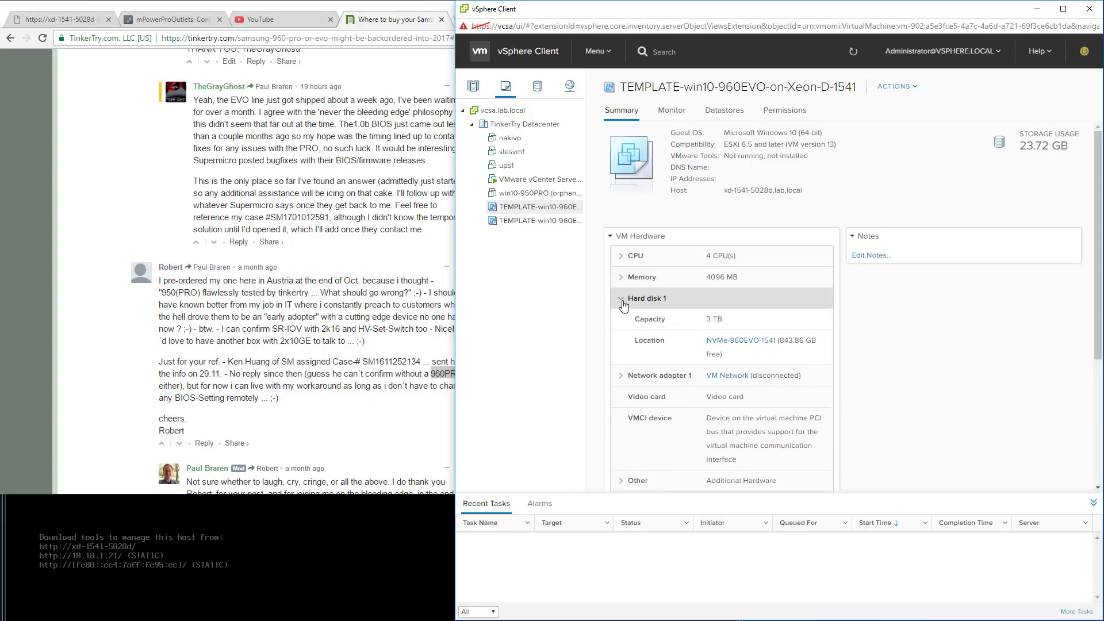
Start deploying a new VM named 960test1 from TEMPLATE-win10-960EVO-on-Xeon-D-1541, with host xd-1541-5028d.lab.local as compute resource
right_click(561, 212)
click(597, 236)
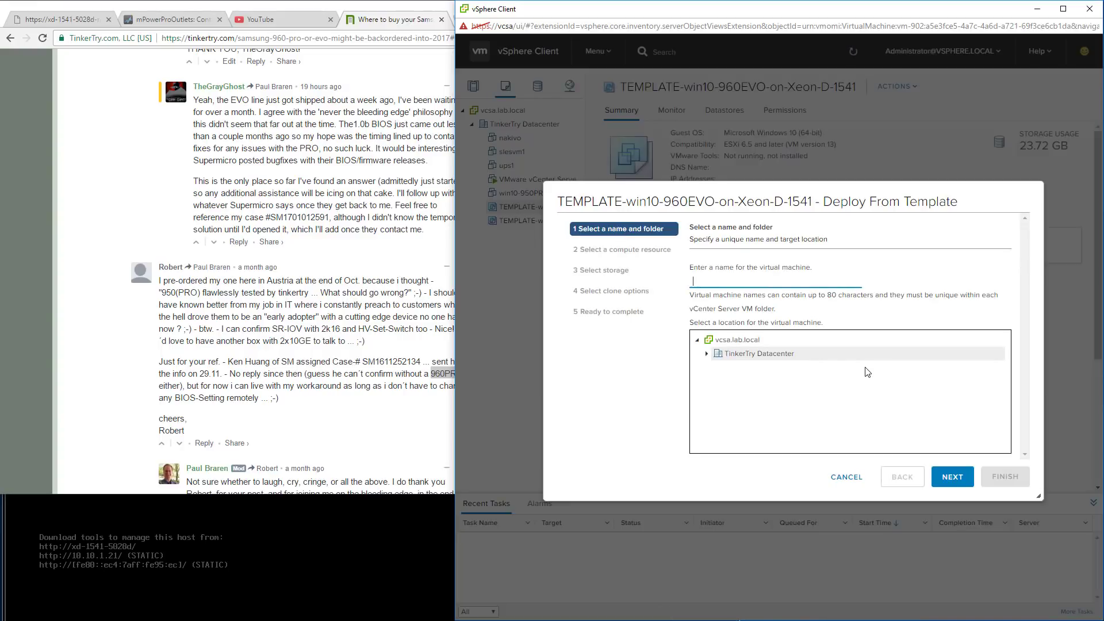
text(960test)
key(Return)
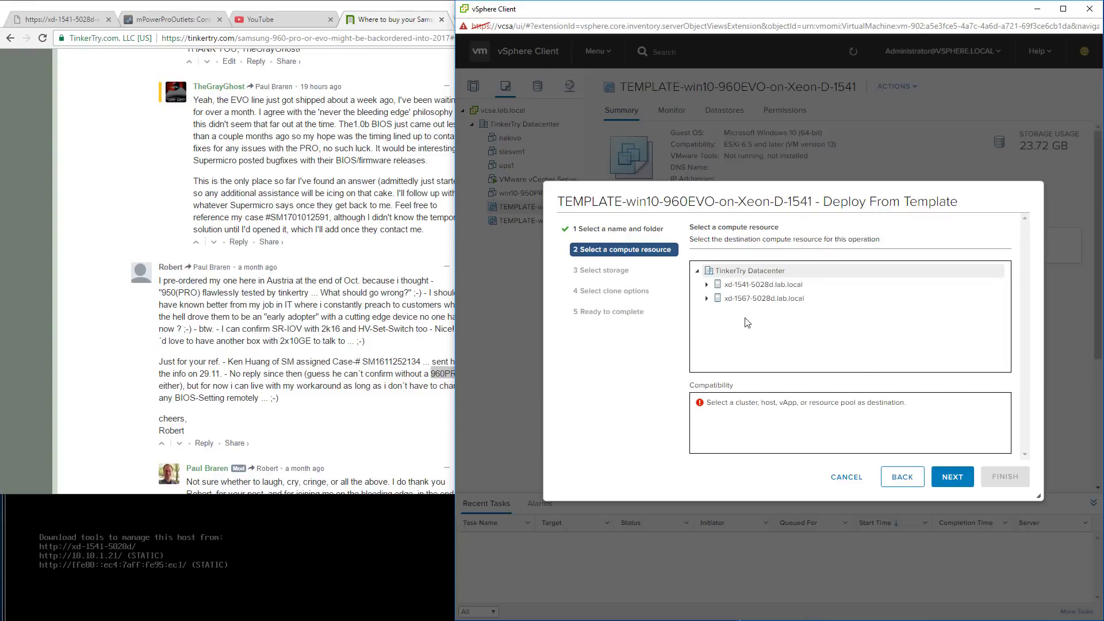
click(768, 285)
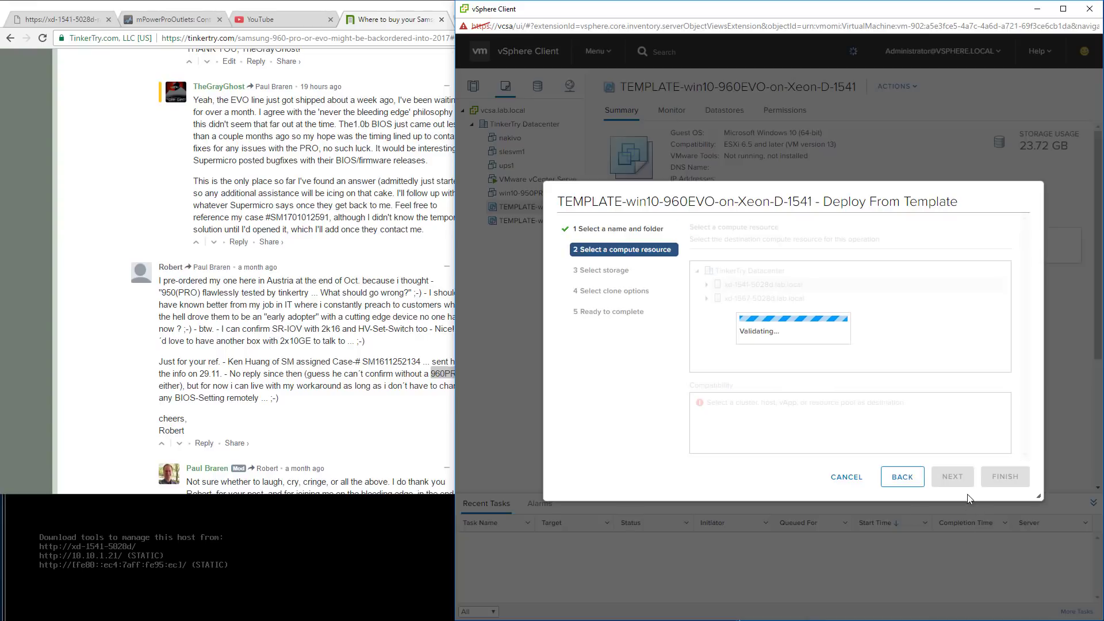
click(947, 479)
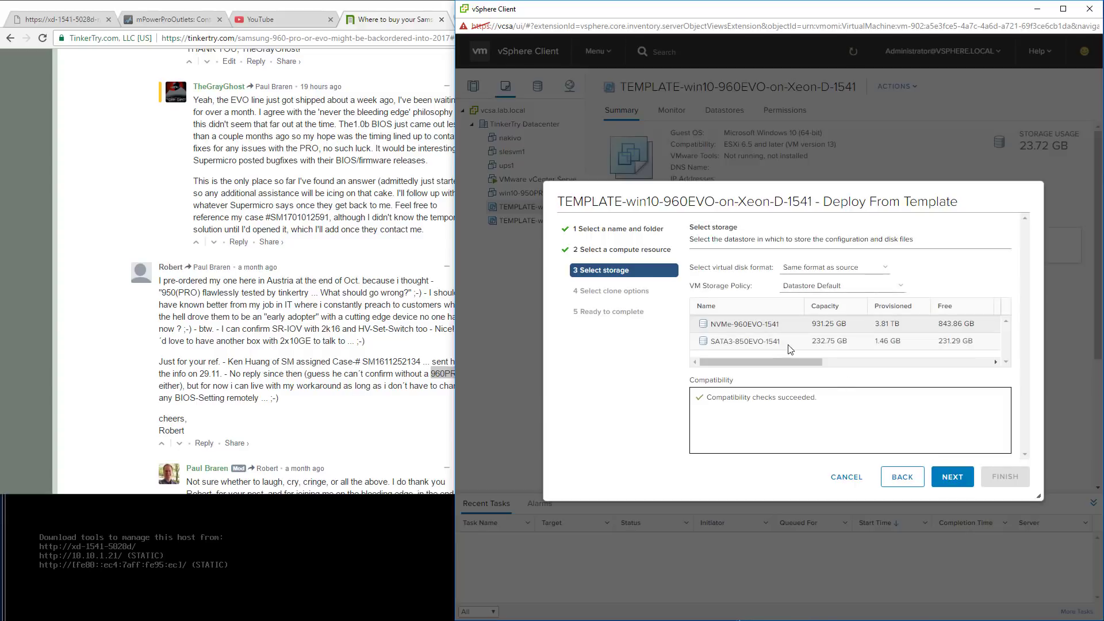
Complete the deployment on datastore NVMe-960EVO-1541 in the same format as source, with power-on after creation enabled
click(968, 477)
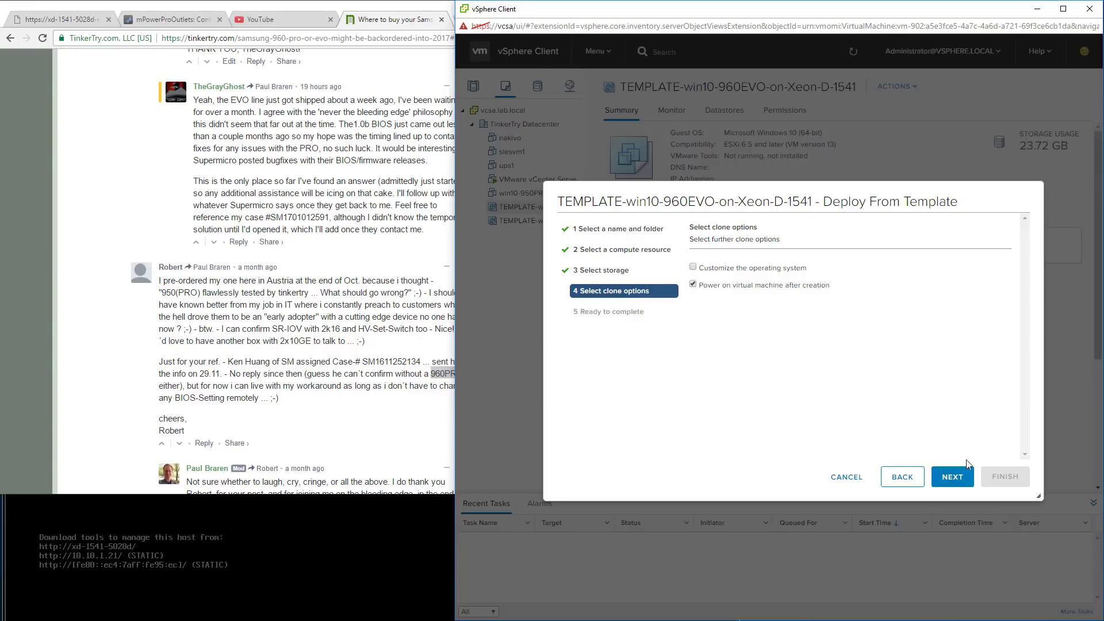
click(957, 476)
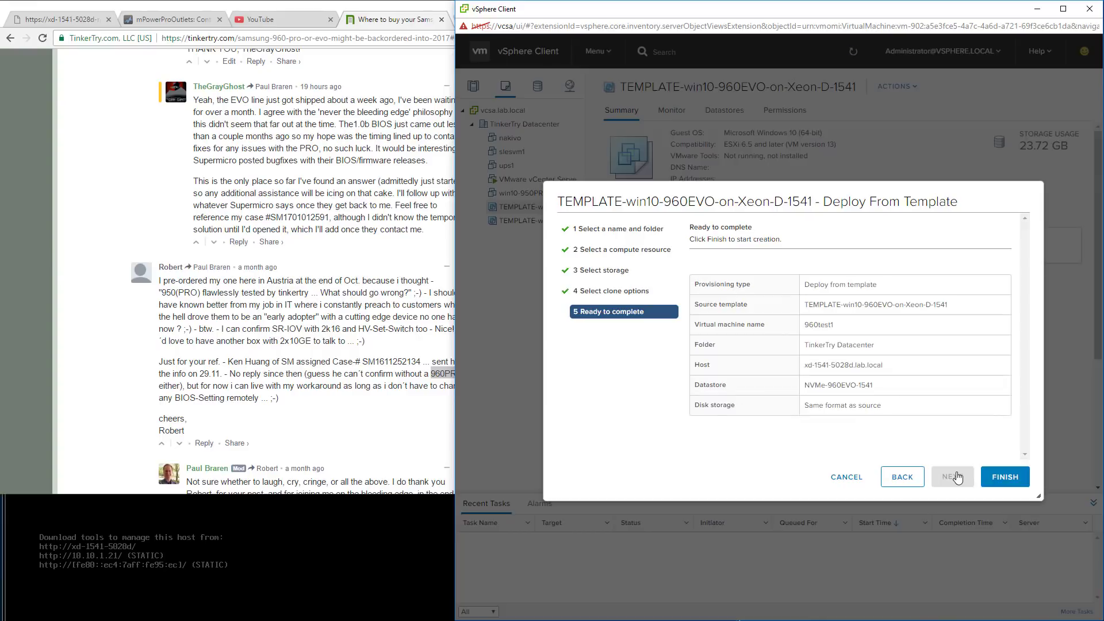
click(1003, 480)
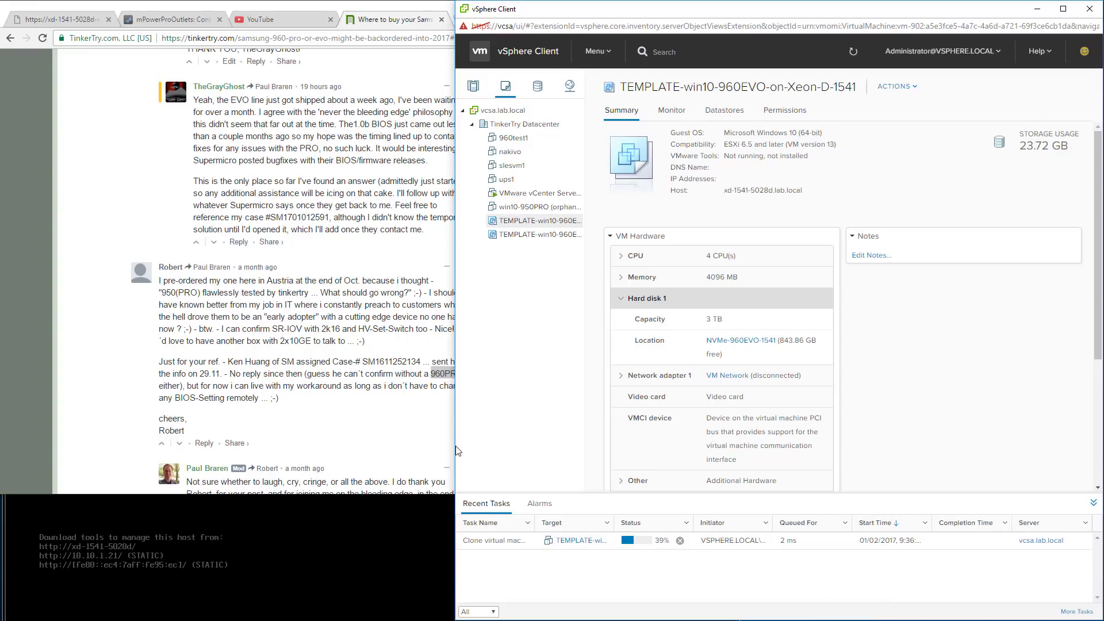
Widen the vSphere Client window to the full screen width and resize the Recent Tasks columns to show full target names
drag(454, 443, 3, 395)
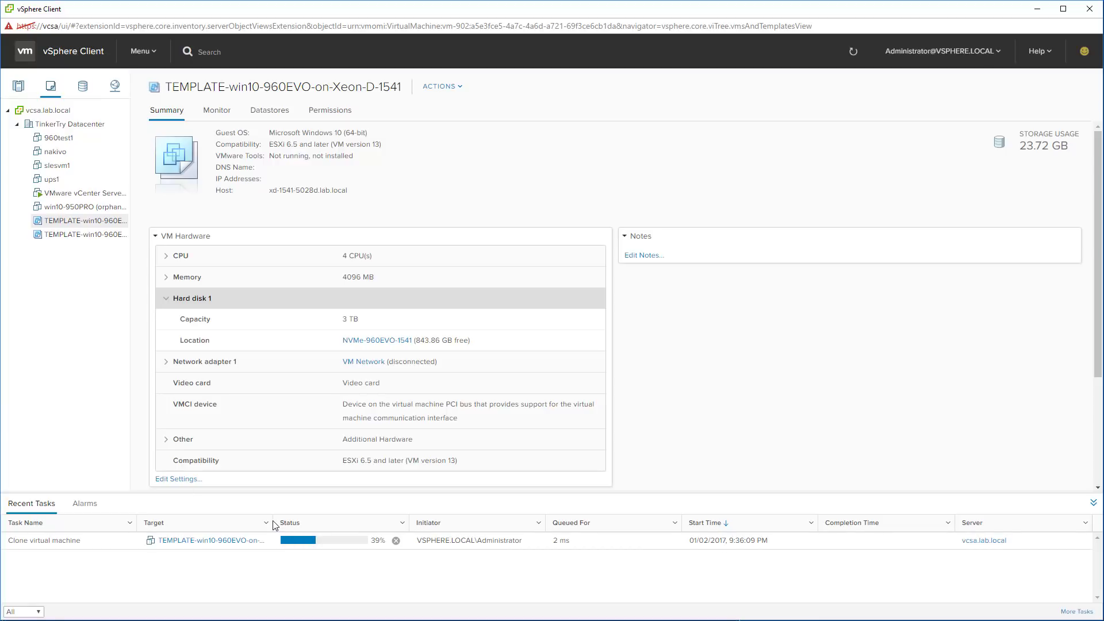
drag(273, 523, 339, 520)
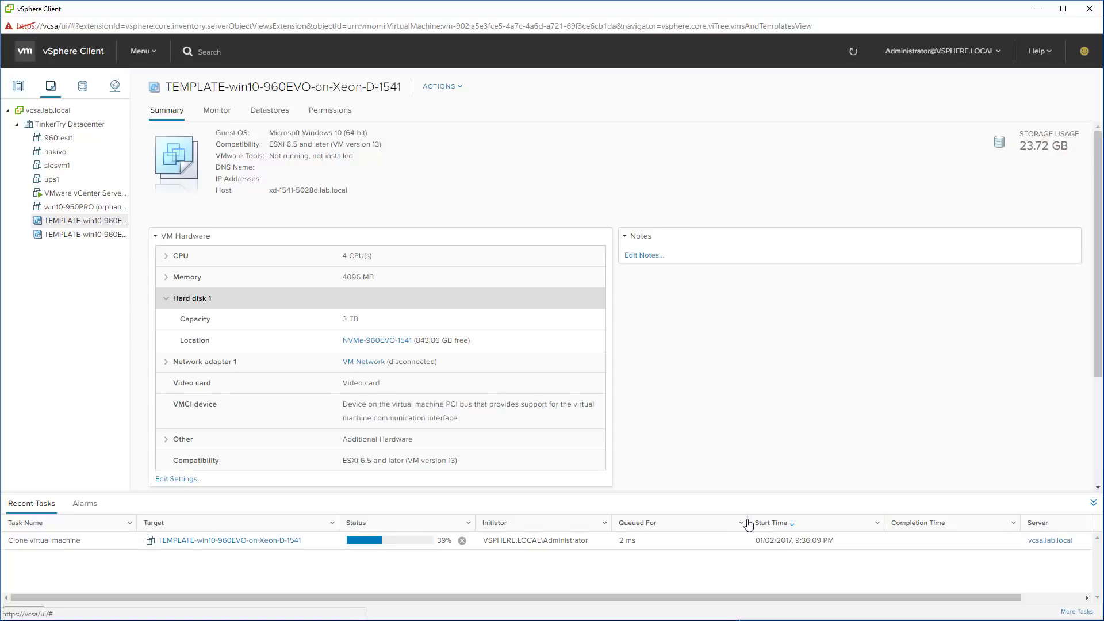
drag(747, 523, 709, 522)
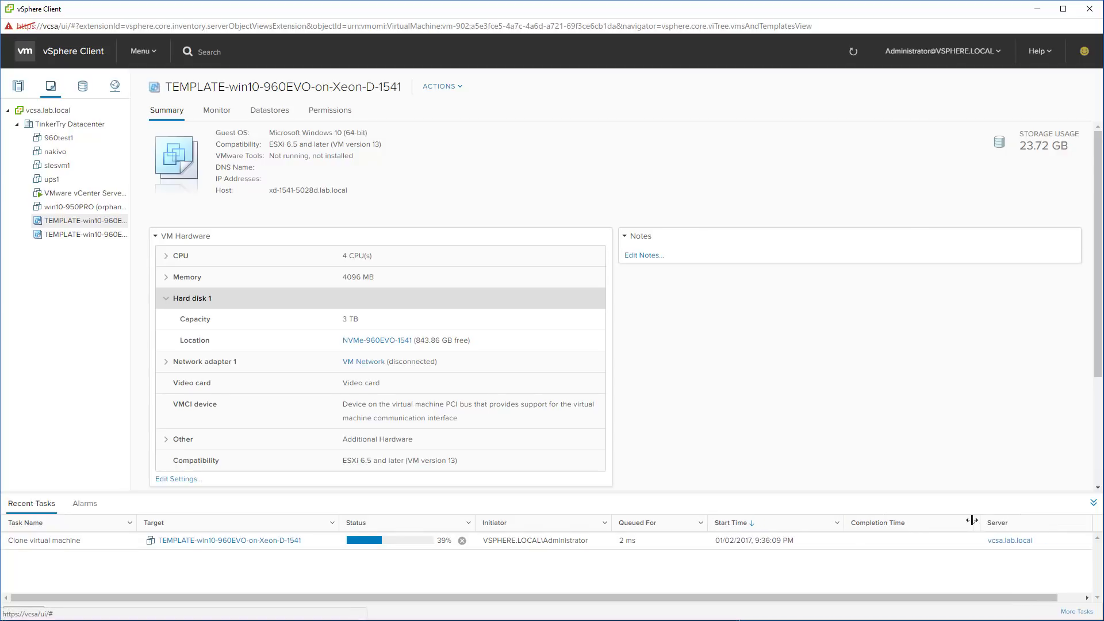
drag(972, 520, 919, 523)
right_click(947, 528)
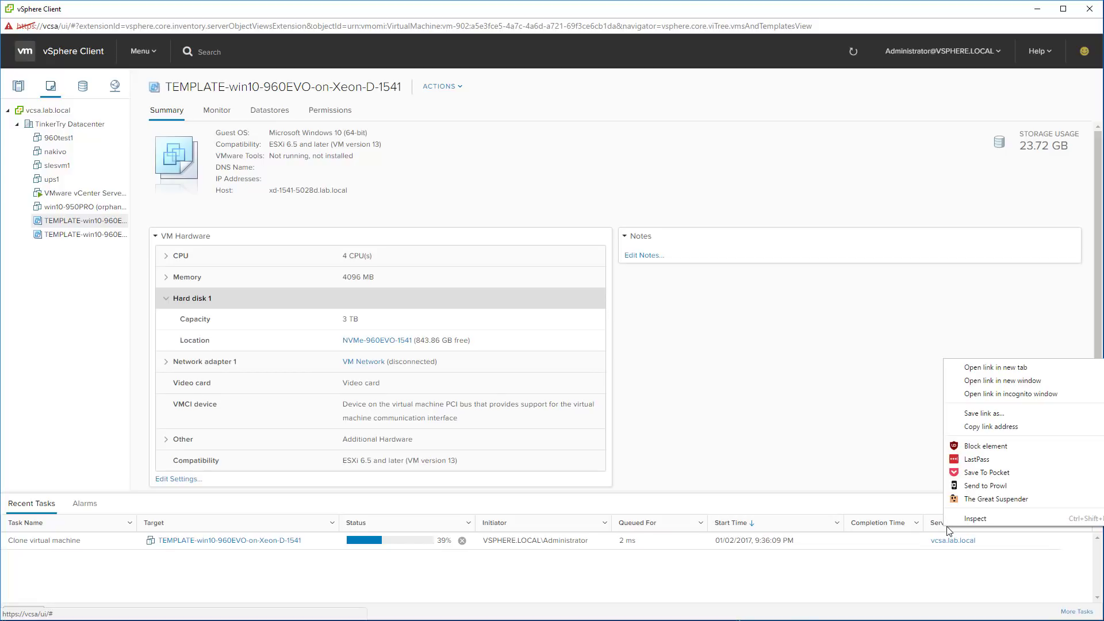
click(718, 414)
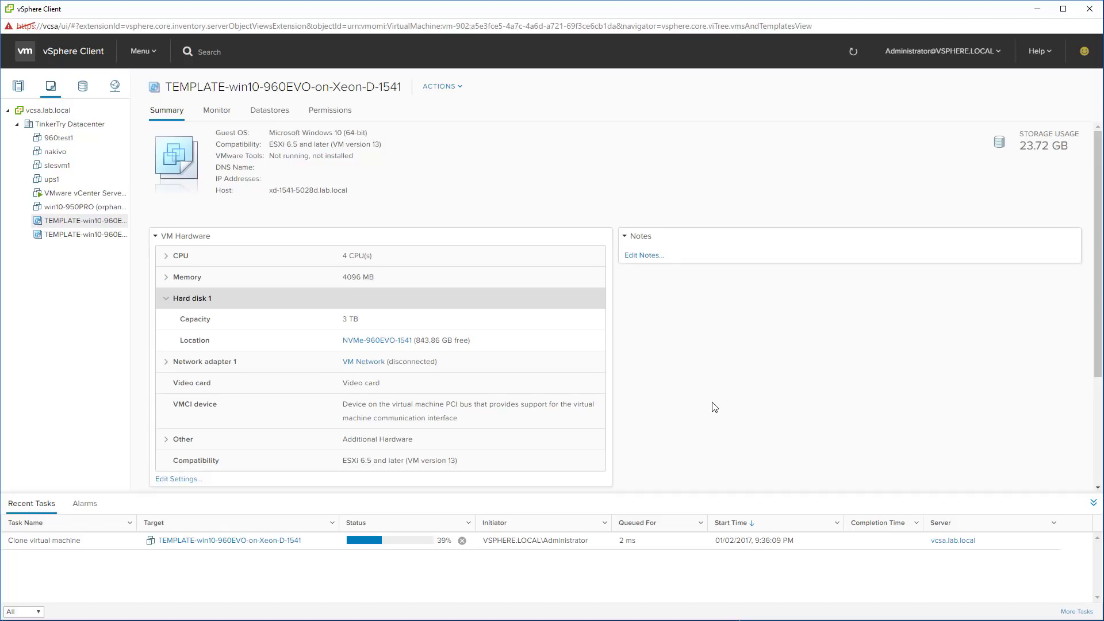
Widen the inventory tree so the full template names fit
drag(132, 310, 171, 308)
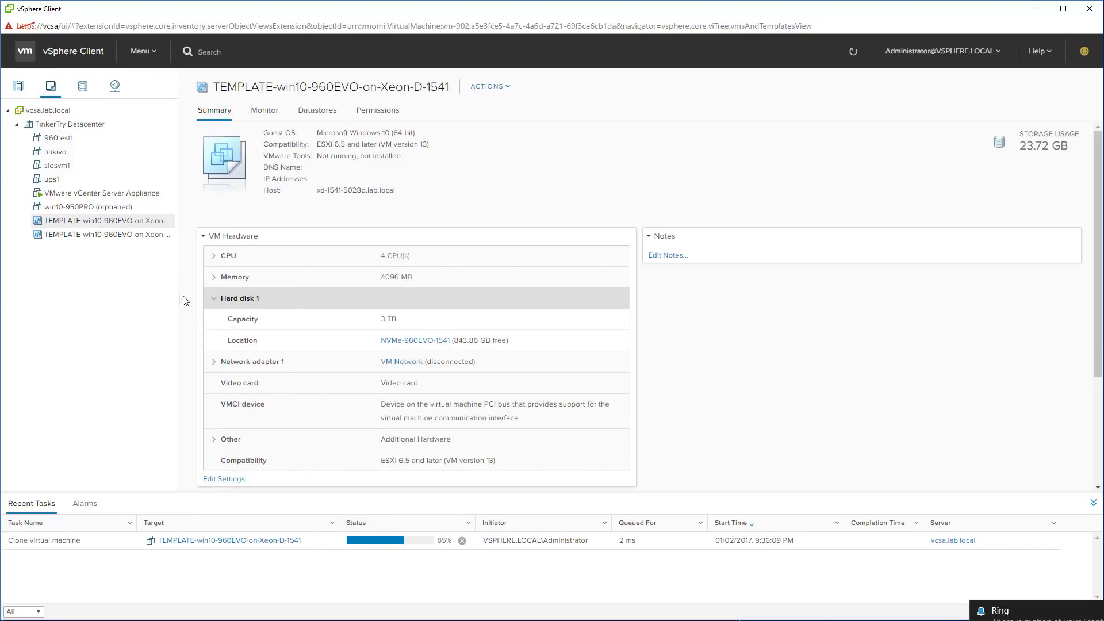
drag(178, 299, 202, 298)
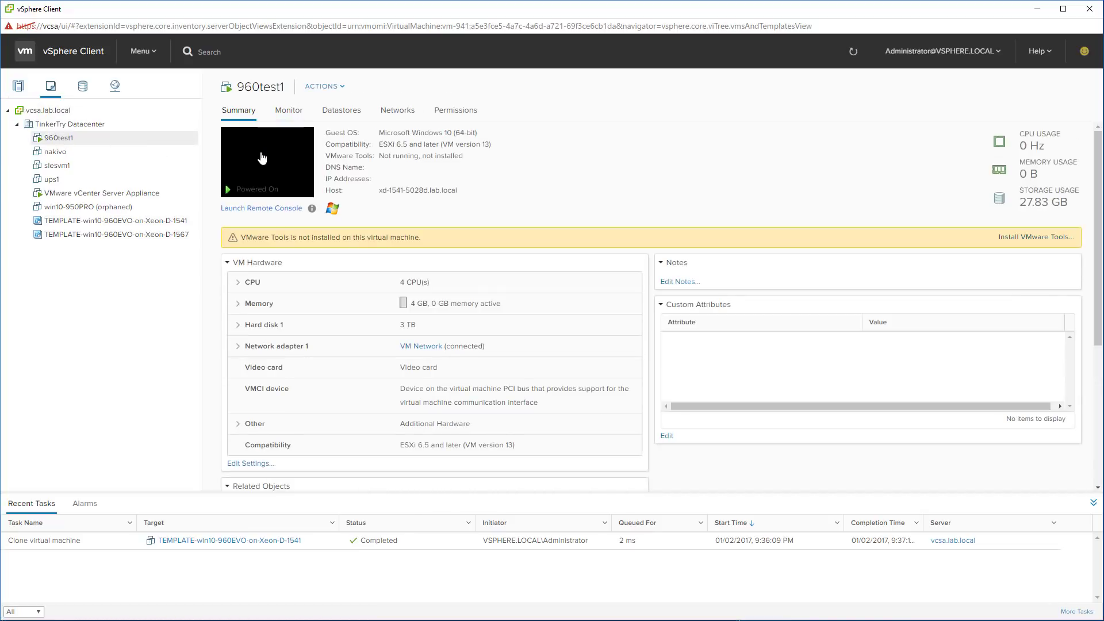
Launch the remote console for 960test1, connecting despite the certificate problems, and move its window fully into view
click(261, 158)
click(268, 209)
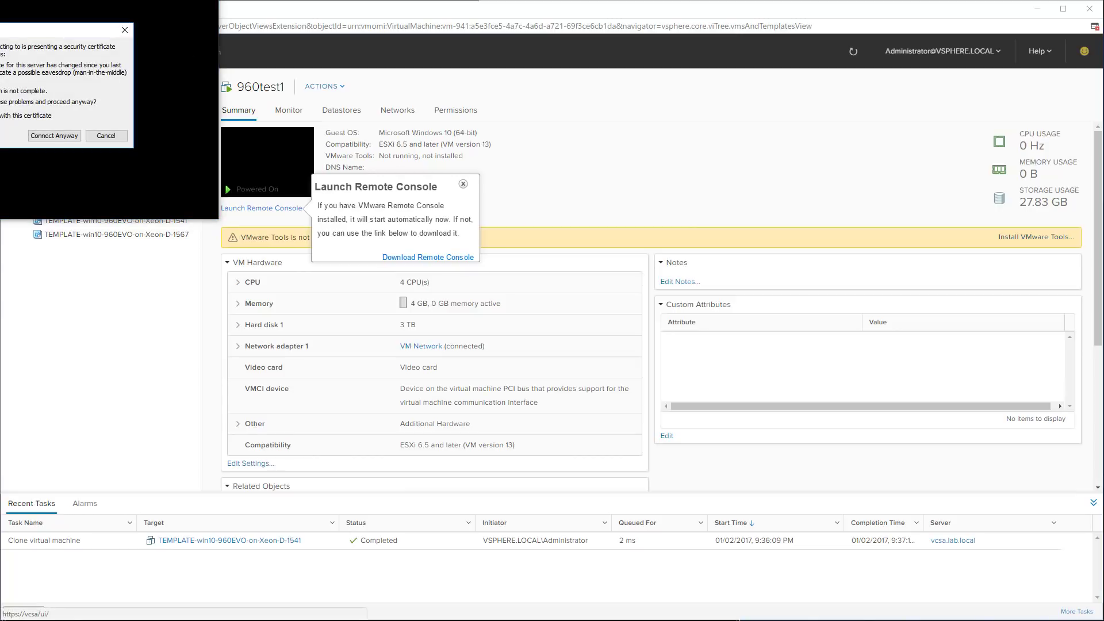
click(67, 136)
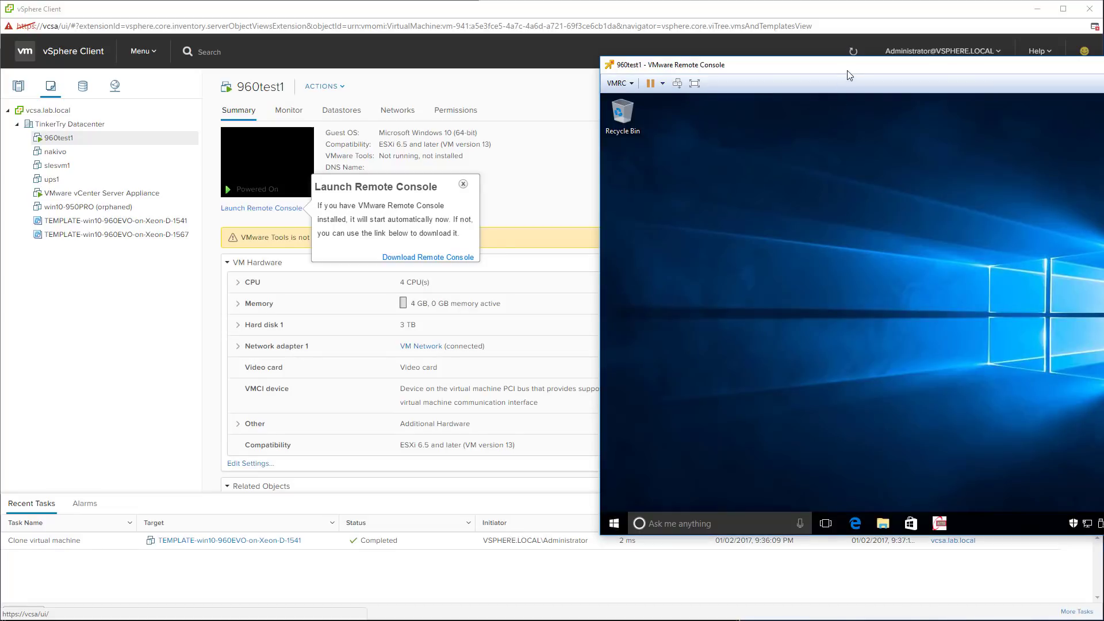
drag(846, 70, 653, 67)
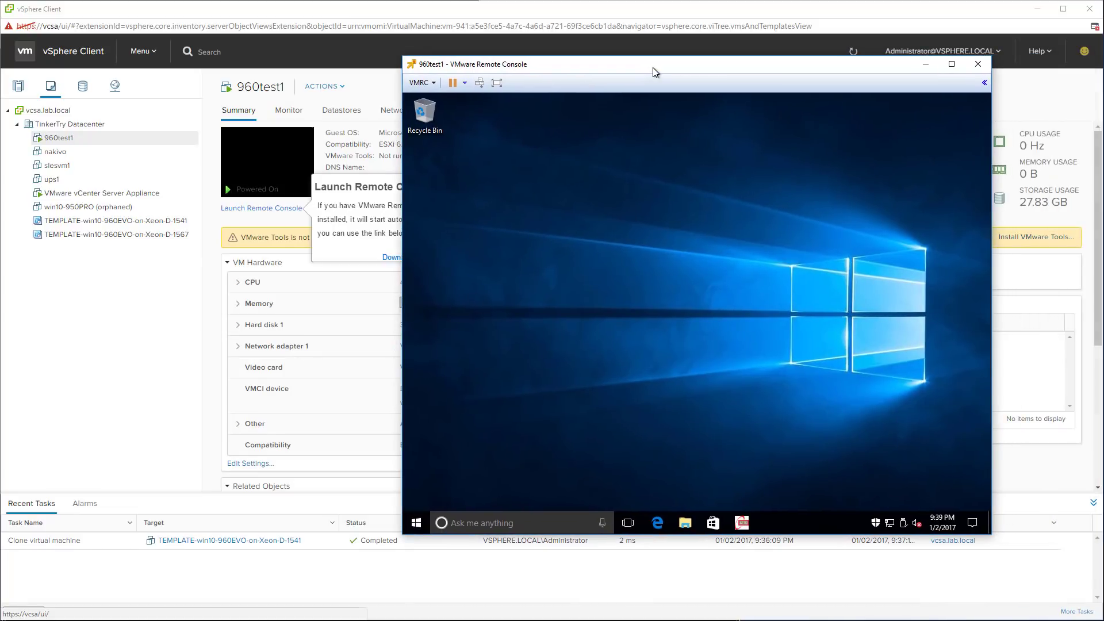
Run ATTO Disk Benchmark inside the 960test1 VM, allowing it to make changes, and release the cursor from the console
click(739, 520)
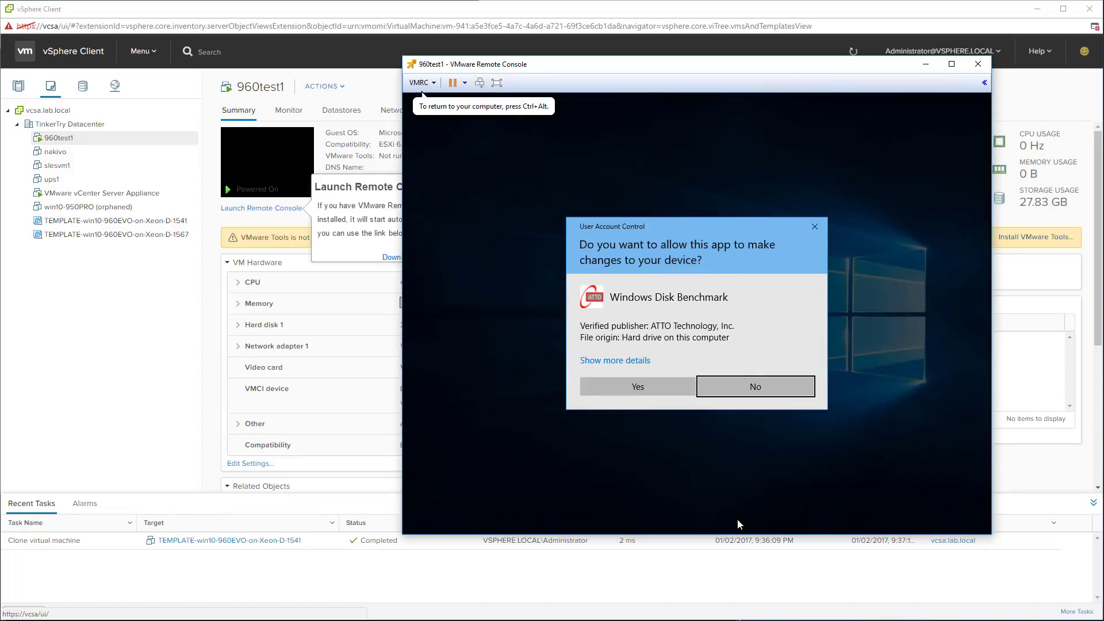
click(639, 389)
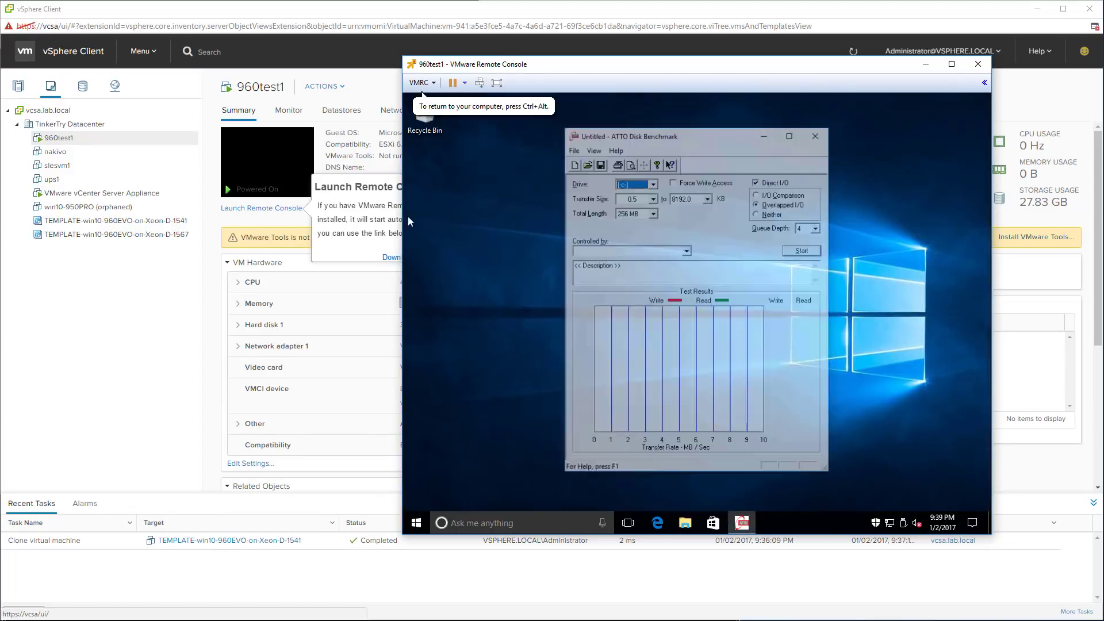
key(ctrl+alt)
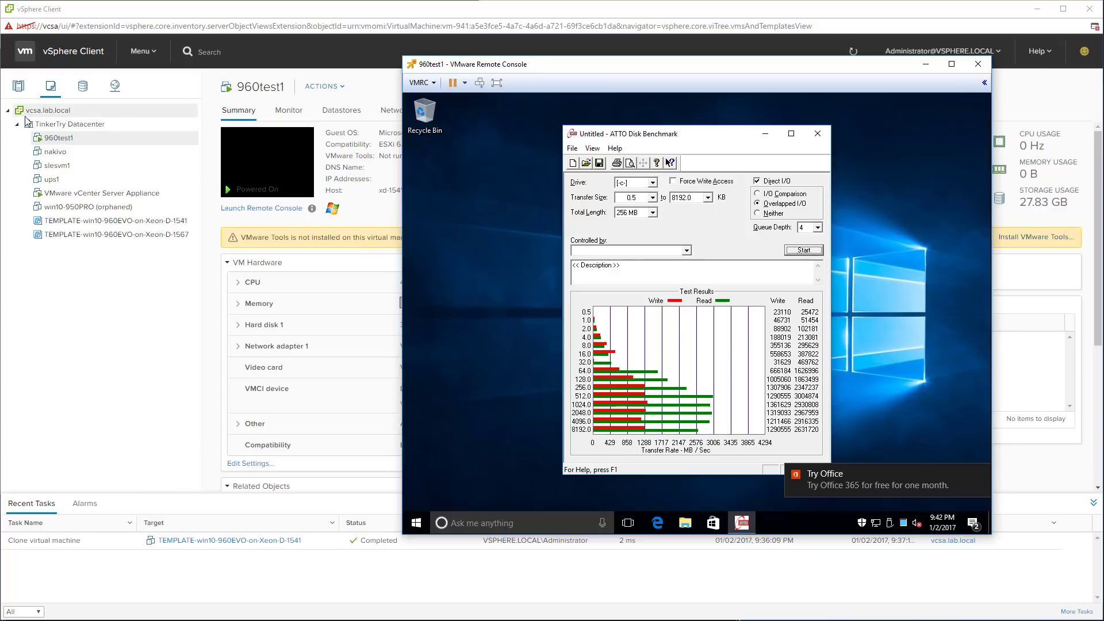
Show the vSphere Client's Hosts and Clusters inventory
click(18, 85)
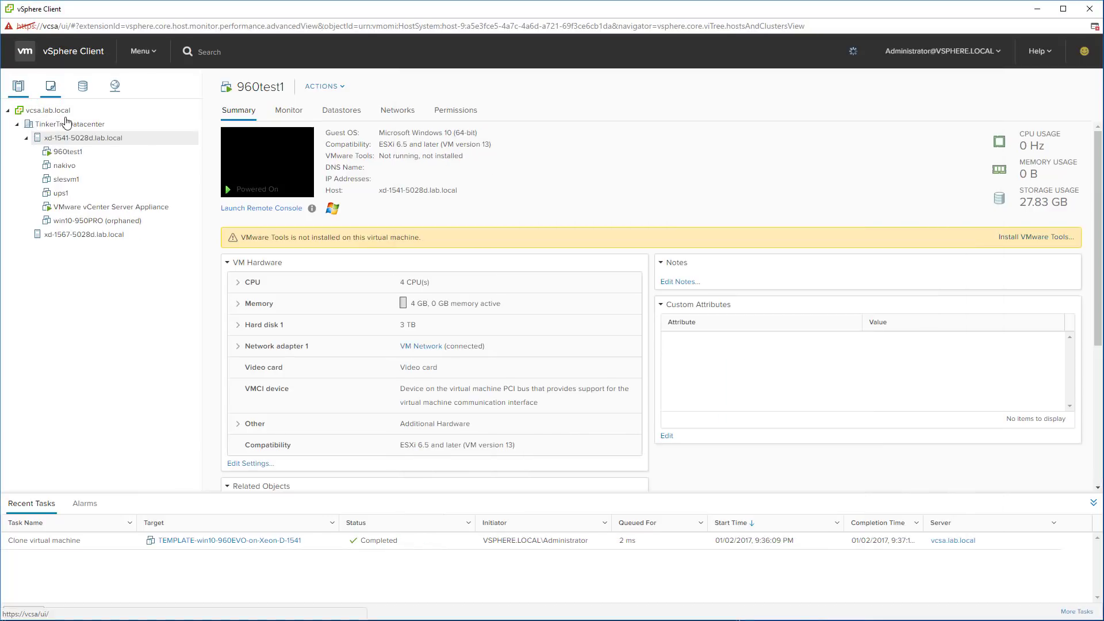
right_click(86, 142)
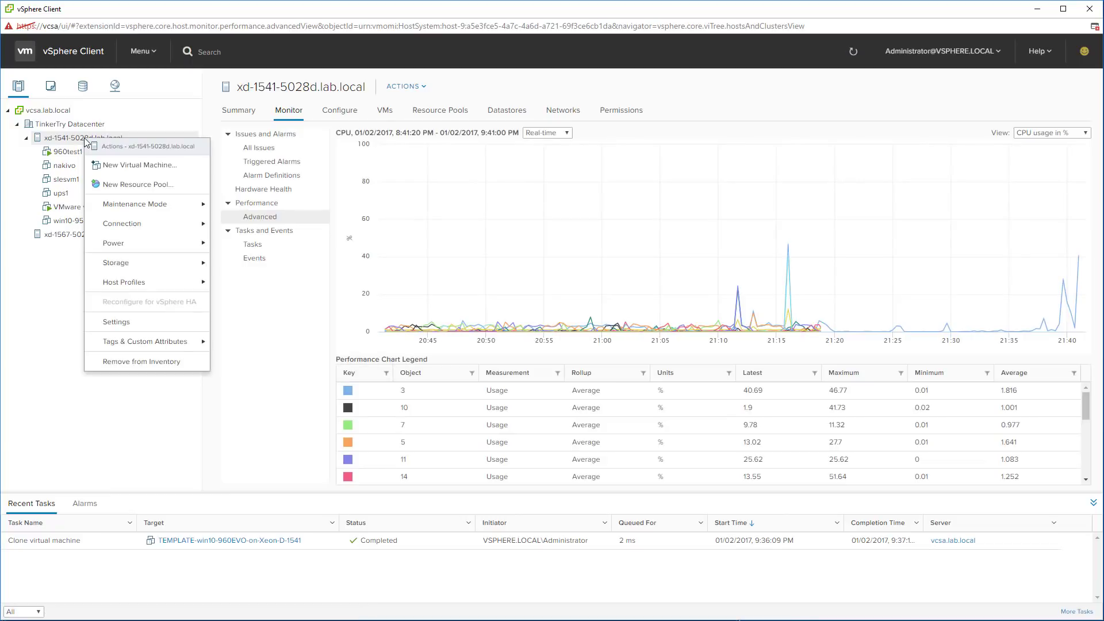
mouse_move(118, 243)
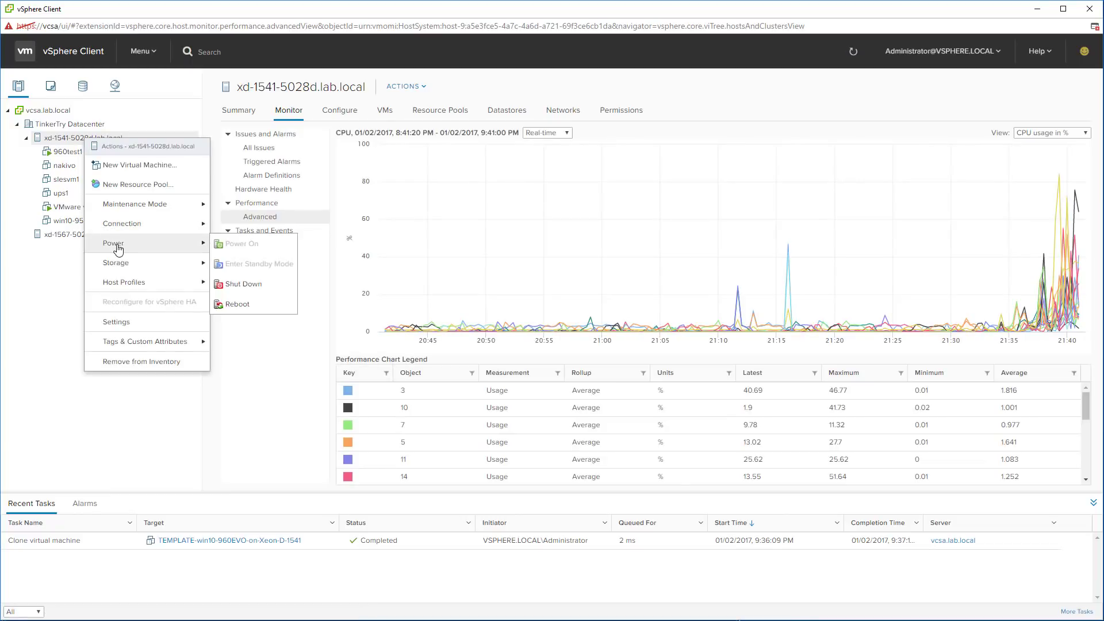
click(238, 303)
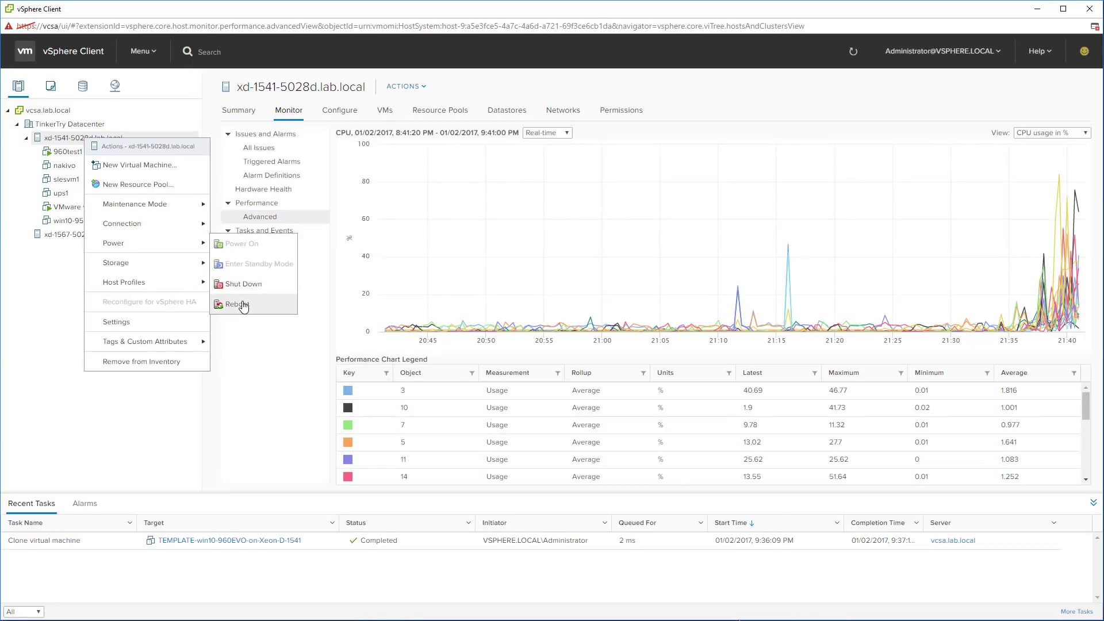
click(605, 458)
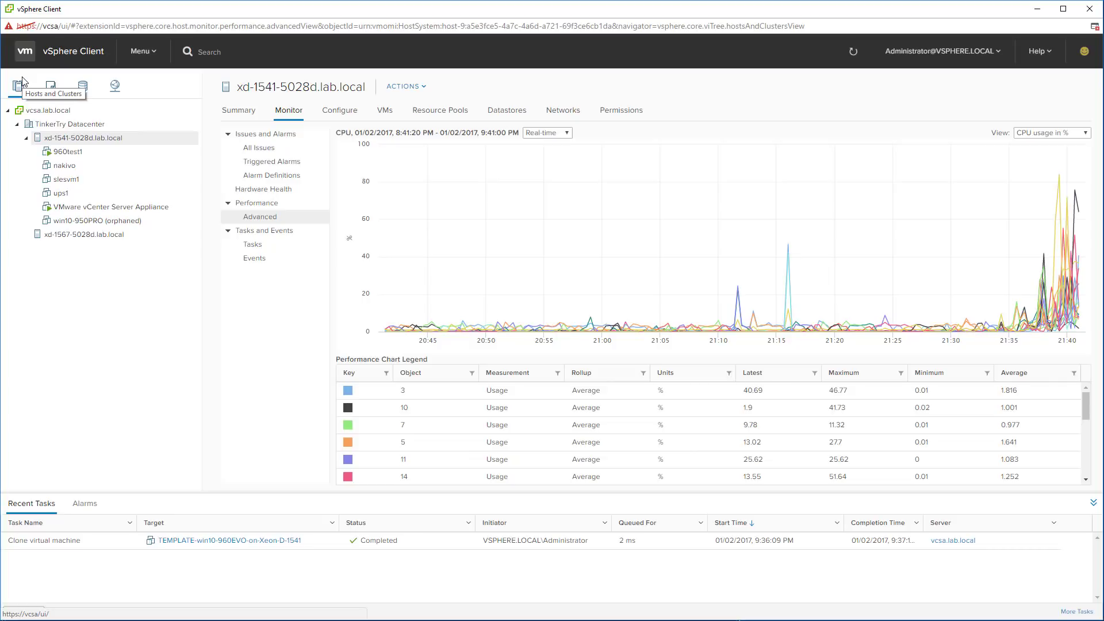
Reboot host xd-1541-5028d.lab.local with the logged reason "test BIOS"
right_click(92, 141)
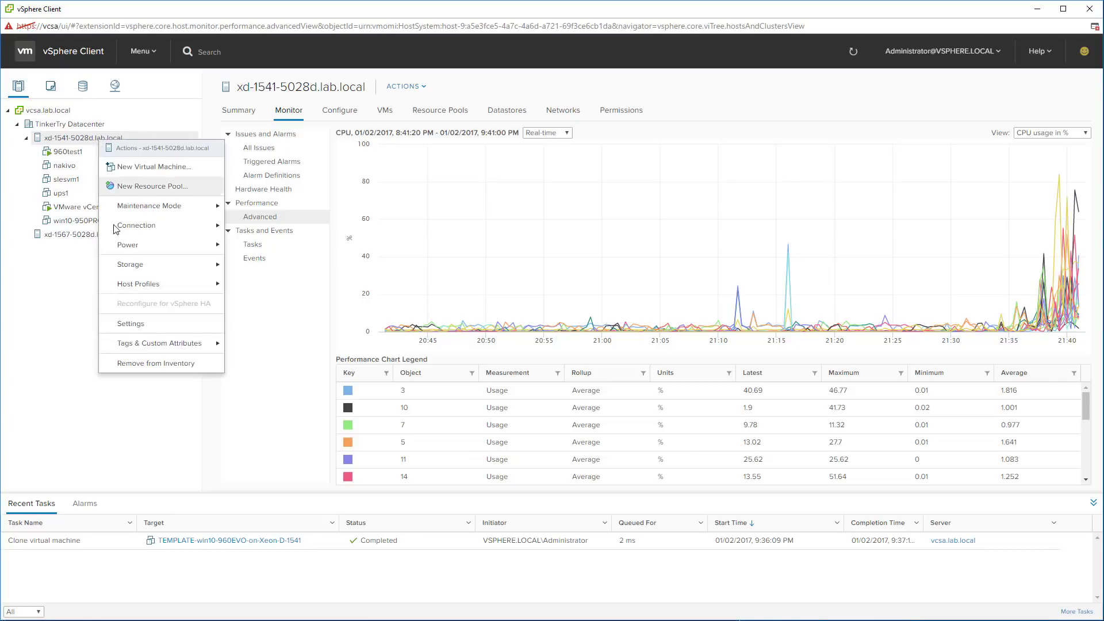
mouse_move(122, 251)
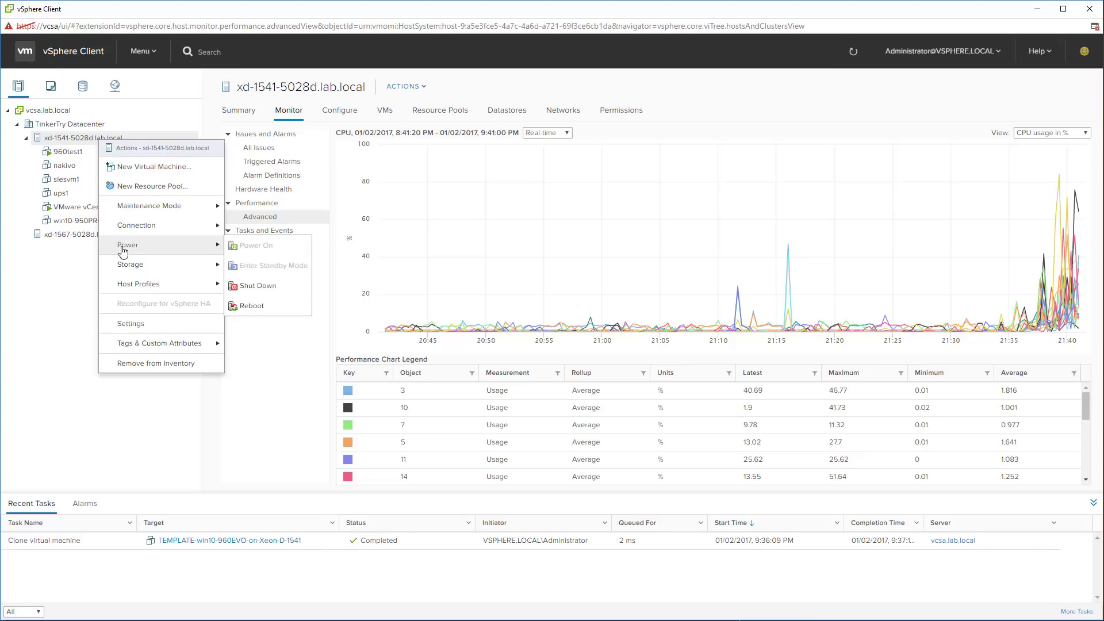
click(256, 305)
click(664, 458)
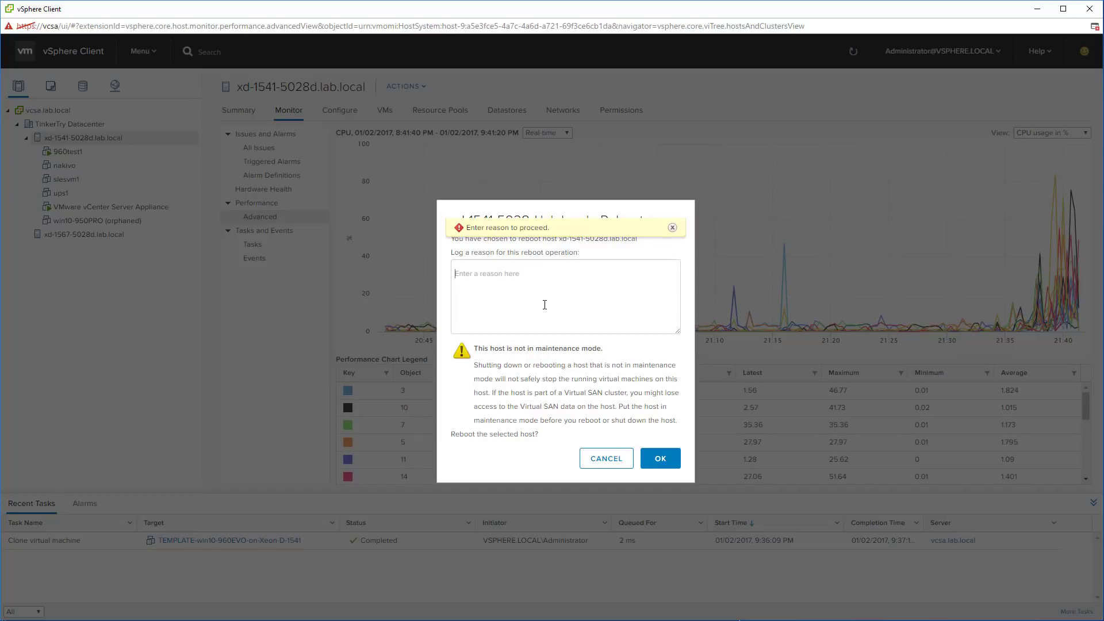
text(test BIOS)
click(660, 459)
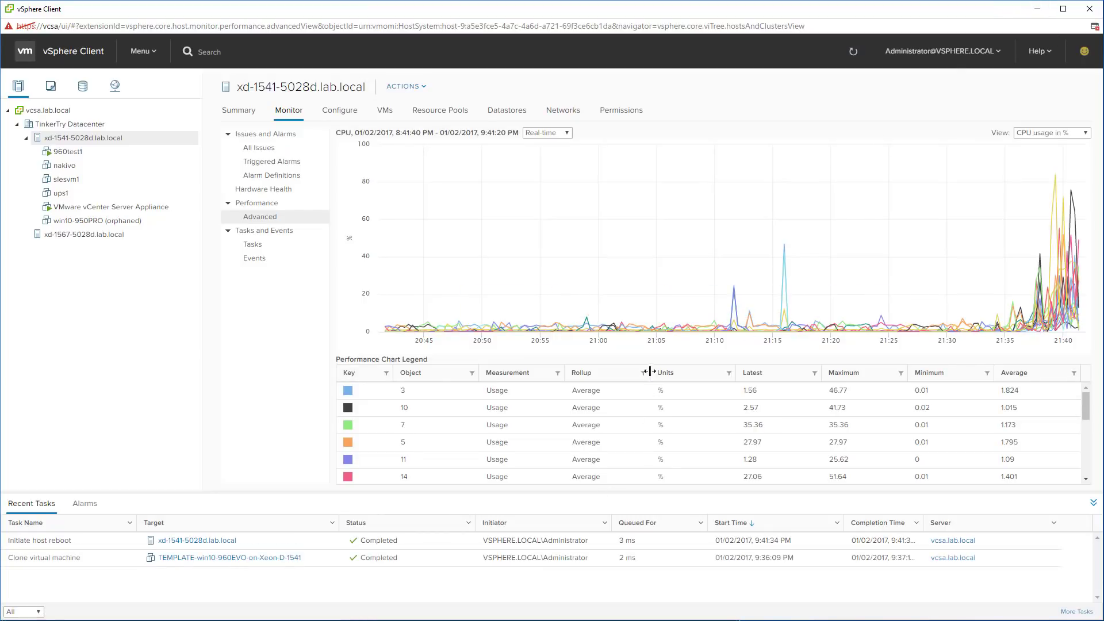
Switch to the Java iKVM Viewer for xd-1541-5028d, clear all other windows off the desktop and move the viewer into the corner
key(alt+Tab)
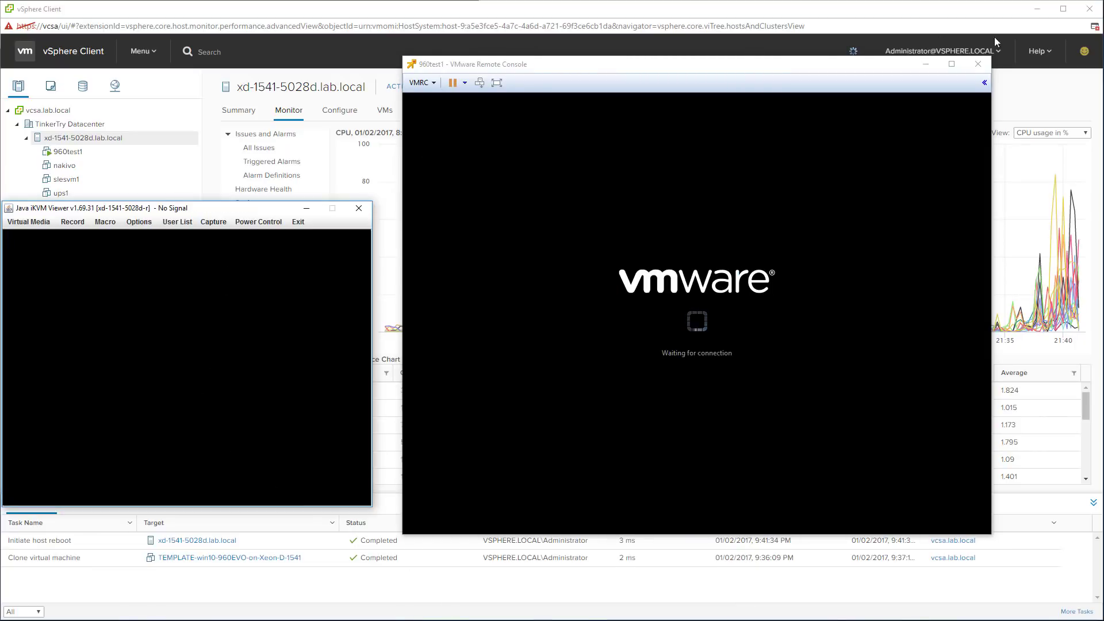
click(1037, 9)
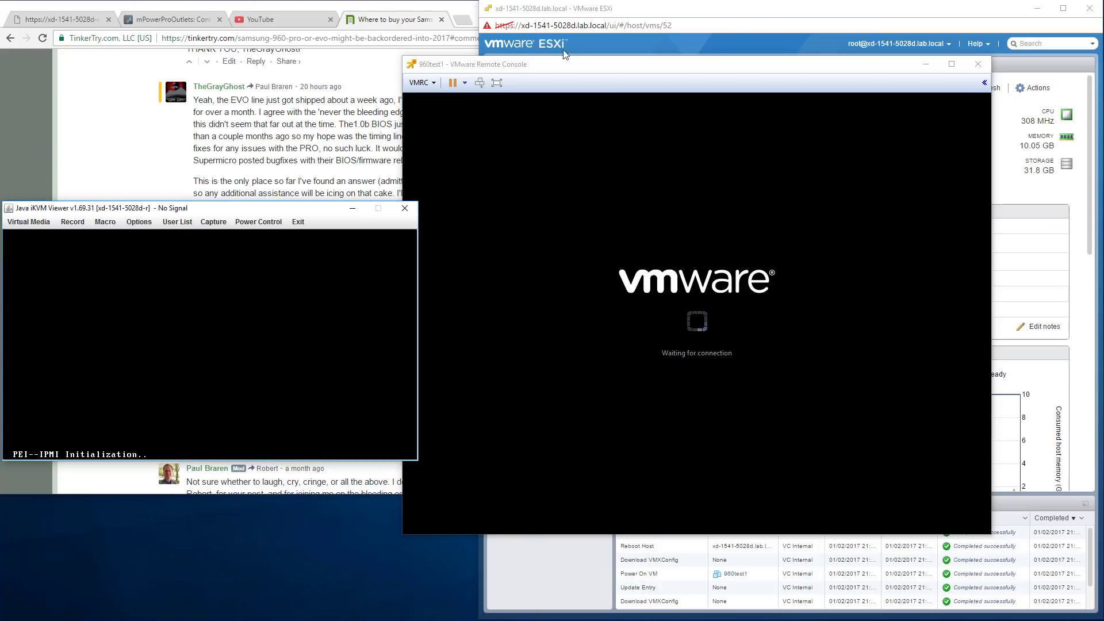
click(455, 11)
click(668, 8)
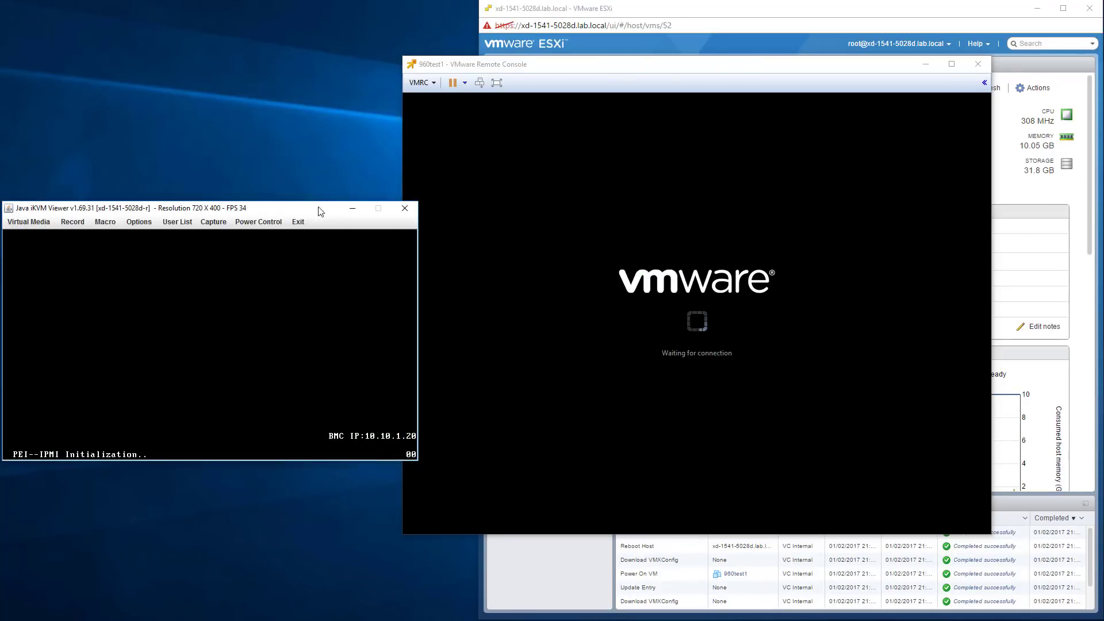
click(988, 73)
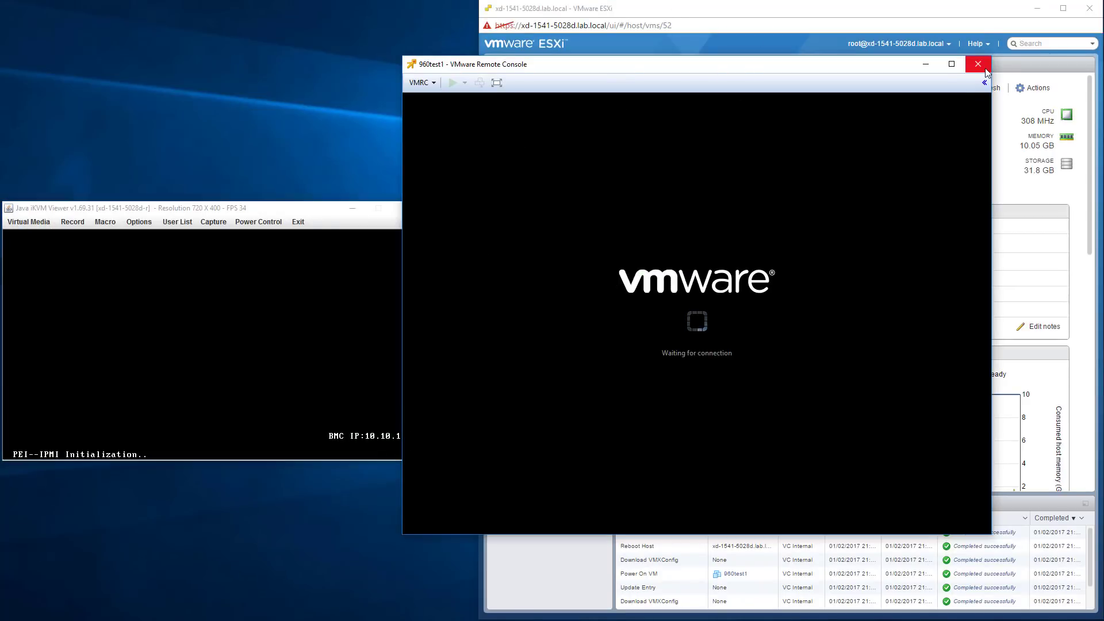
click(1089, 8)
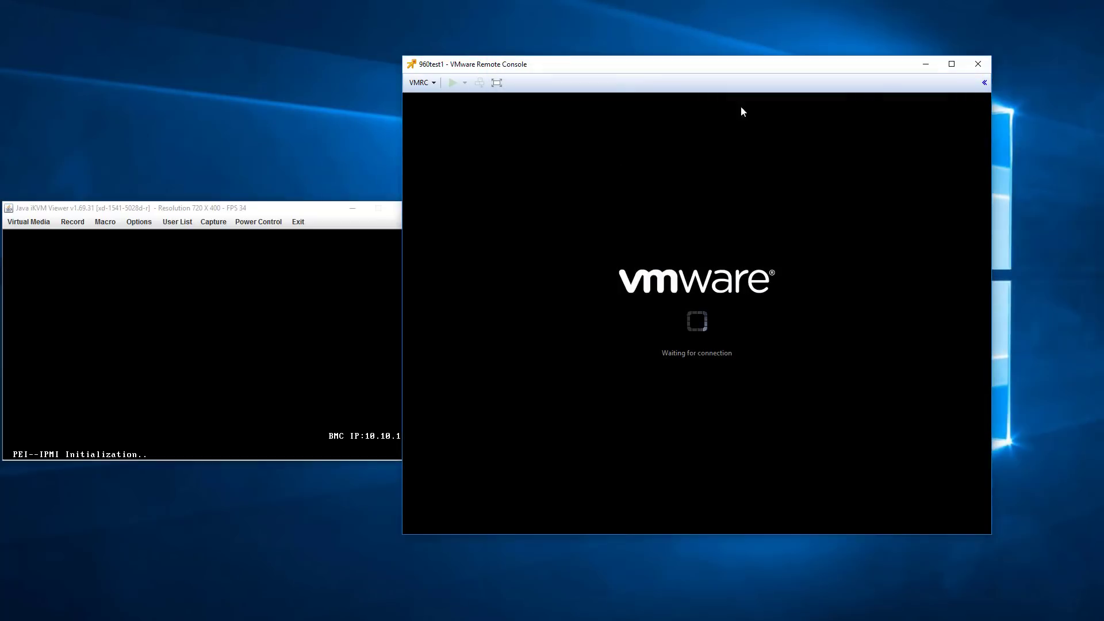
click(972, 67)
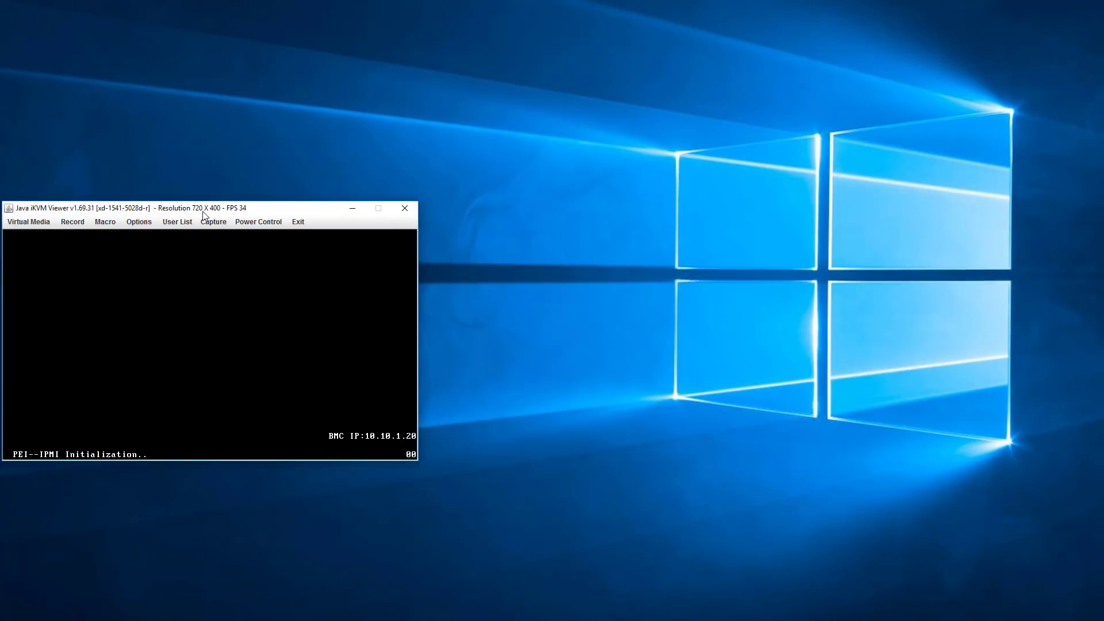
drag(202, 214, 203, 15)
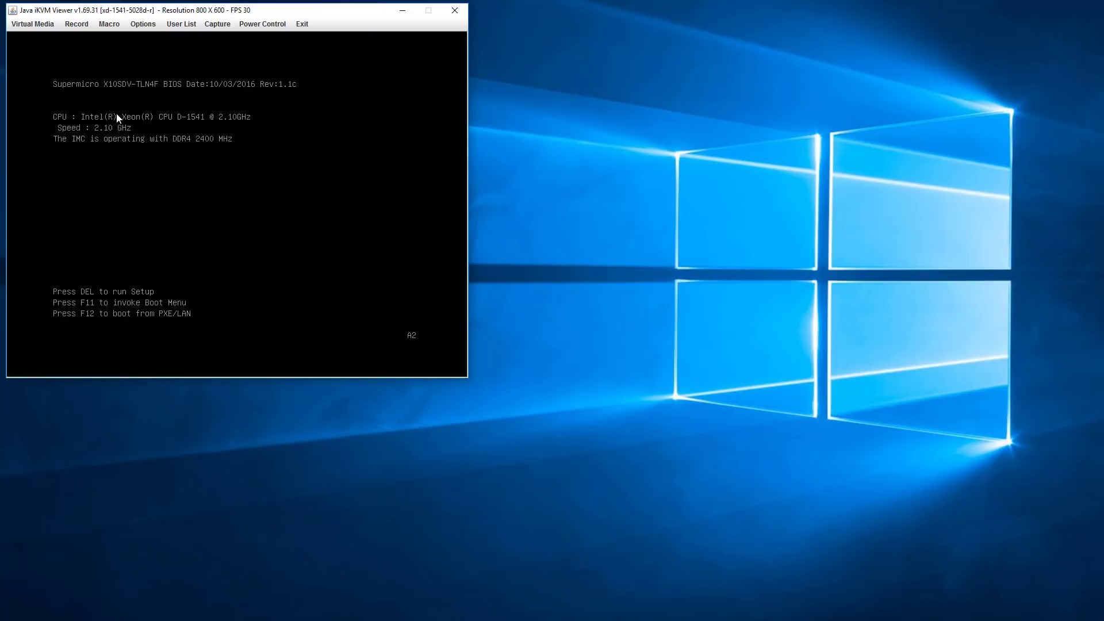
Invoke the boot menu during the host's startup and choose Enter Setup to open the BIOS setup utility
key(F11)
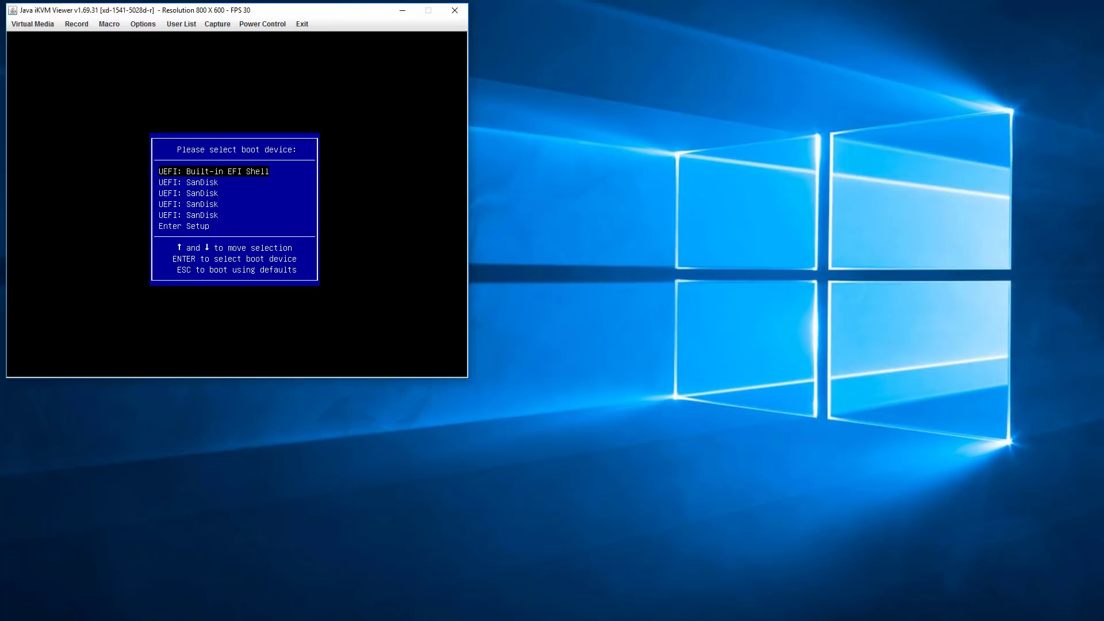
key(Down)
key(Down)
key(Down)
key(Down)
key(Down)
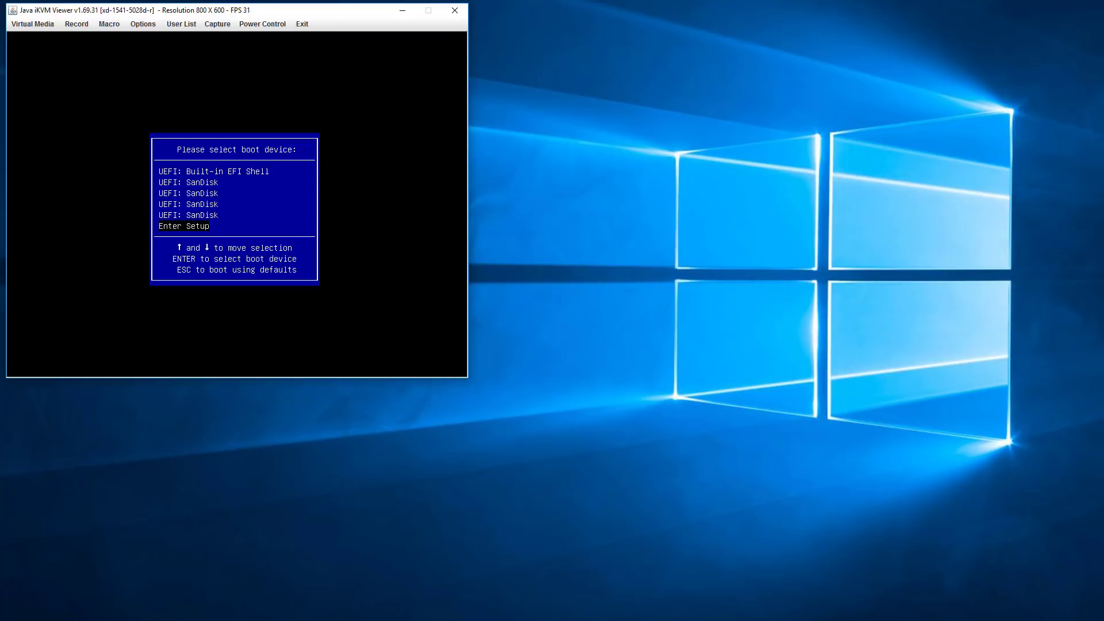
key(Return)
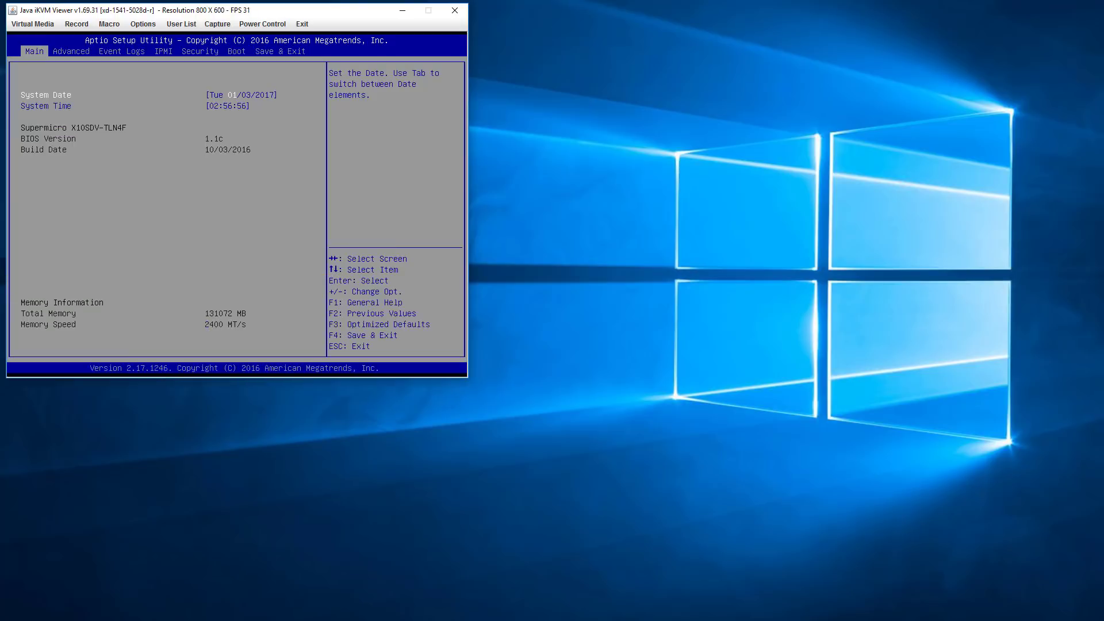
Open the Boot Feature page among the advanced BIOS settings
key(Right)
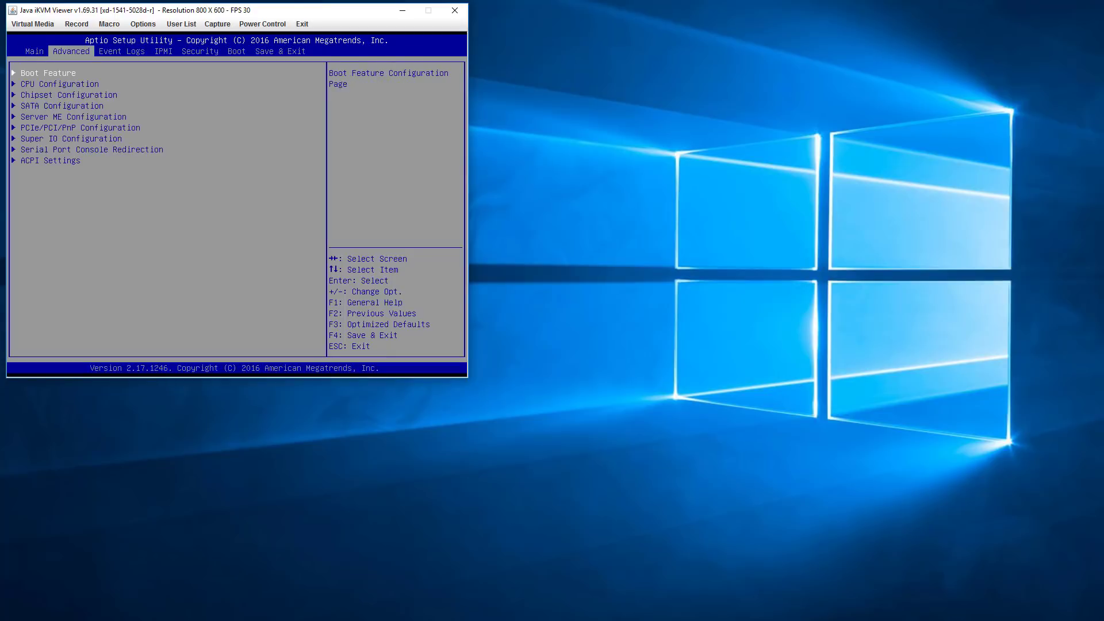
key(Return)
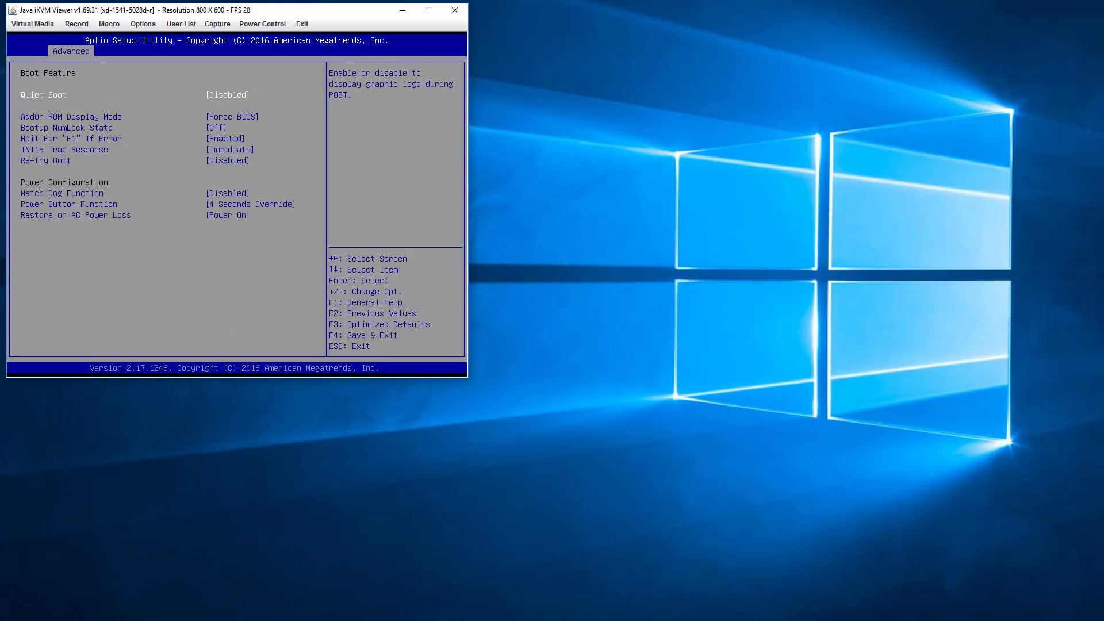